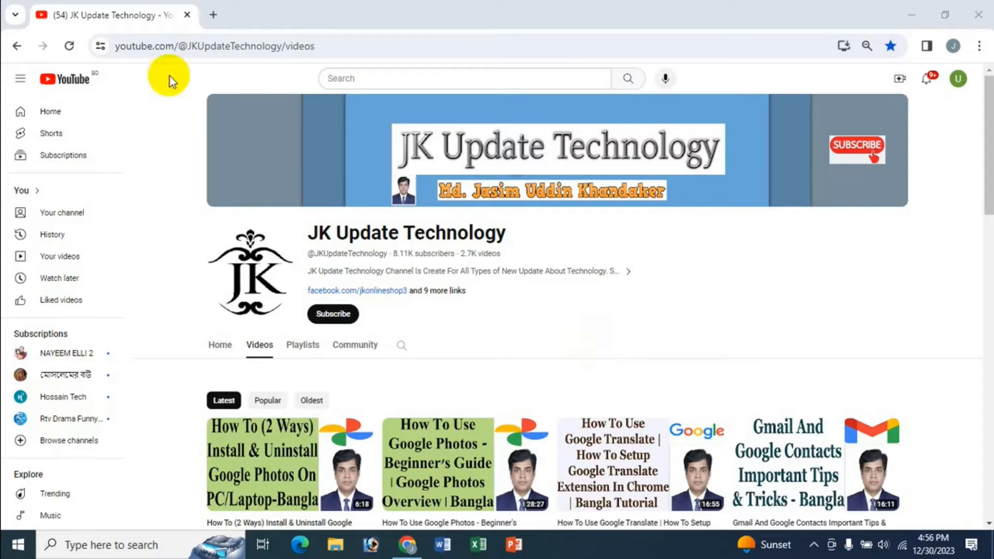
# Step: Open Google Photos in a new browser tab from the Google apps list
pyautogui.click(212, 15)
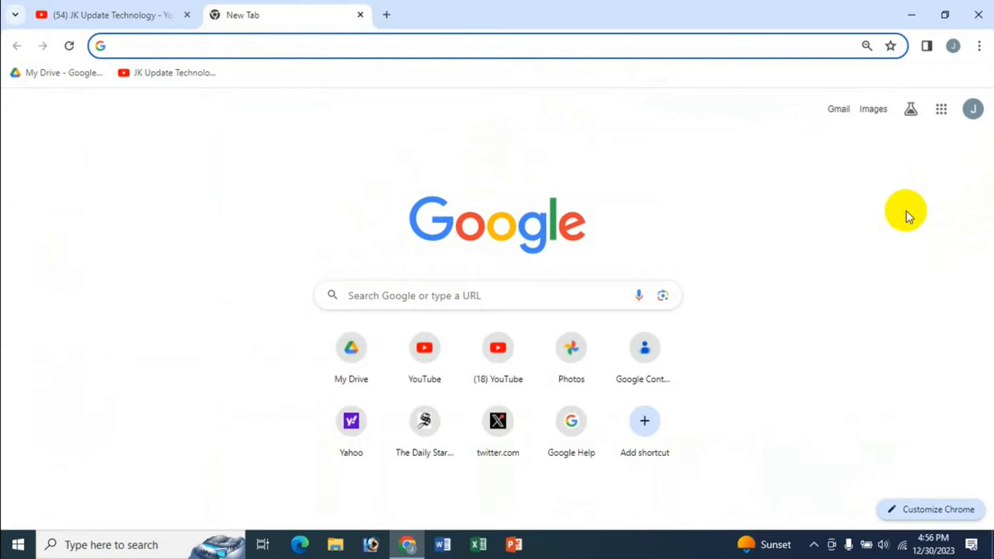
pyautogui.click(941, 110)
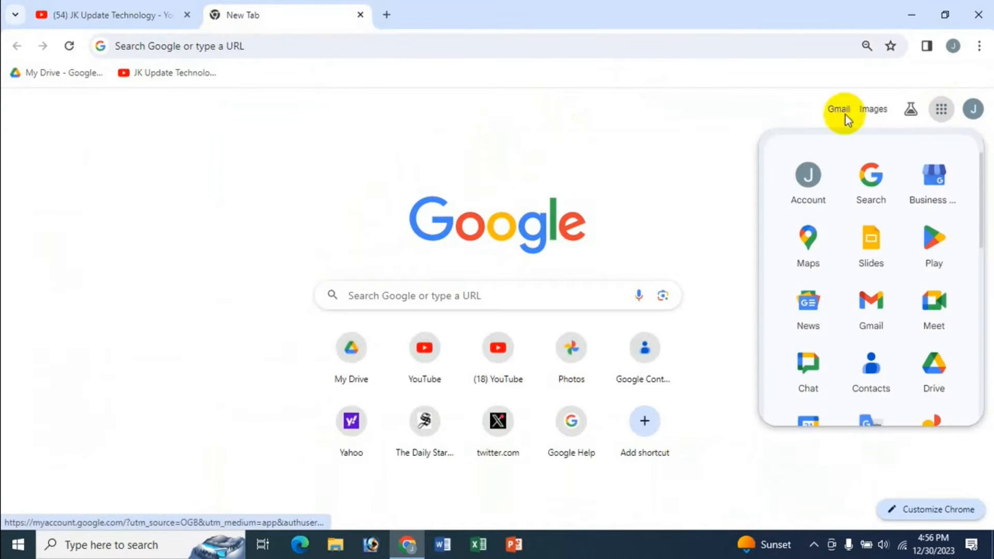
pyautogui.scroll(-1, 941, 357)
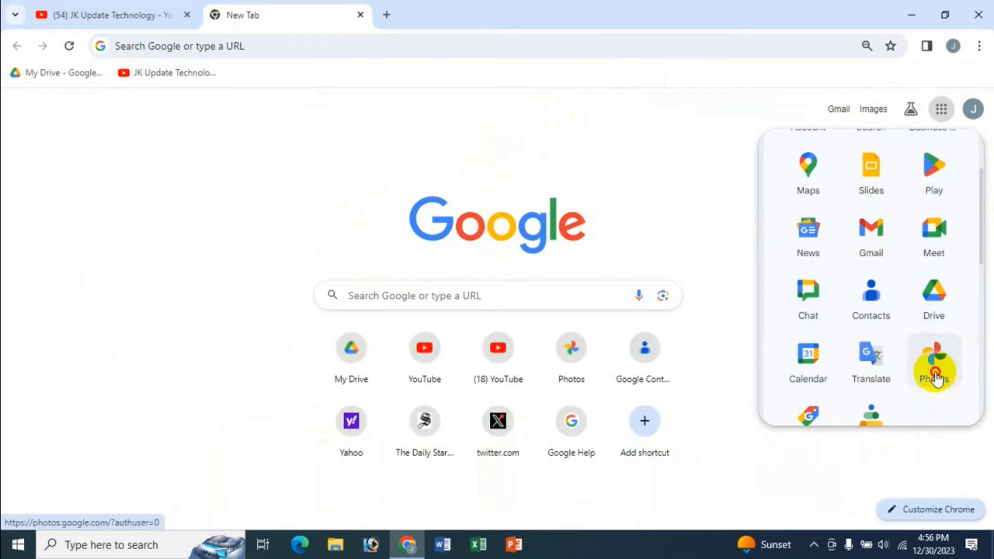
pyautogui.click(936, 365)
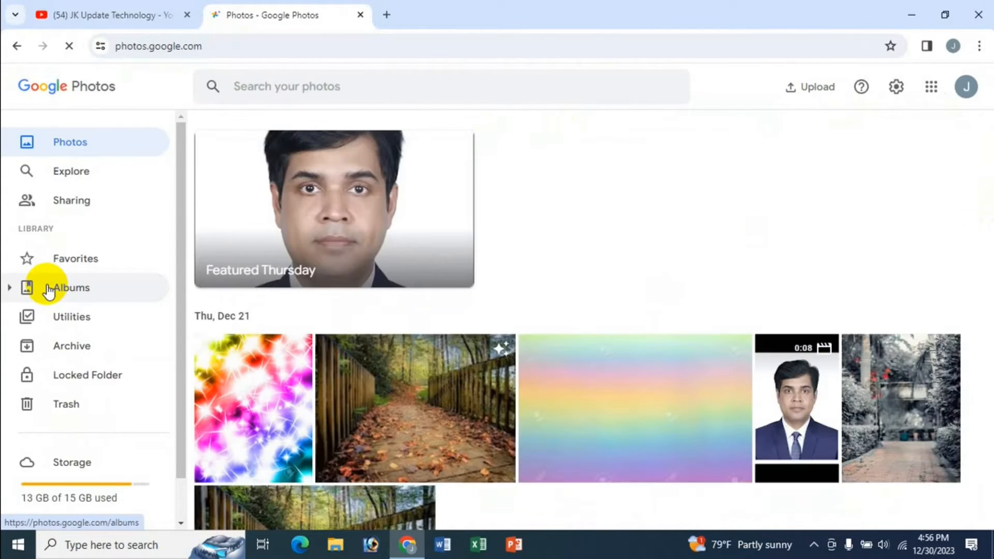
# Step: Expand the list of albums and look through the photos in the library
pyautogui.click(49, 291)
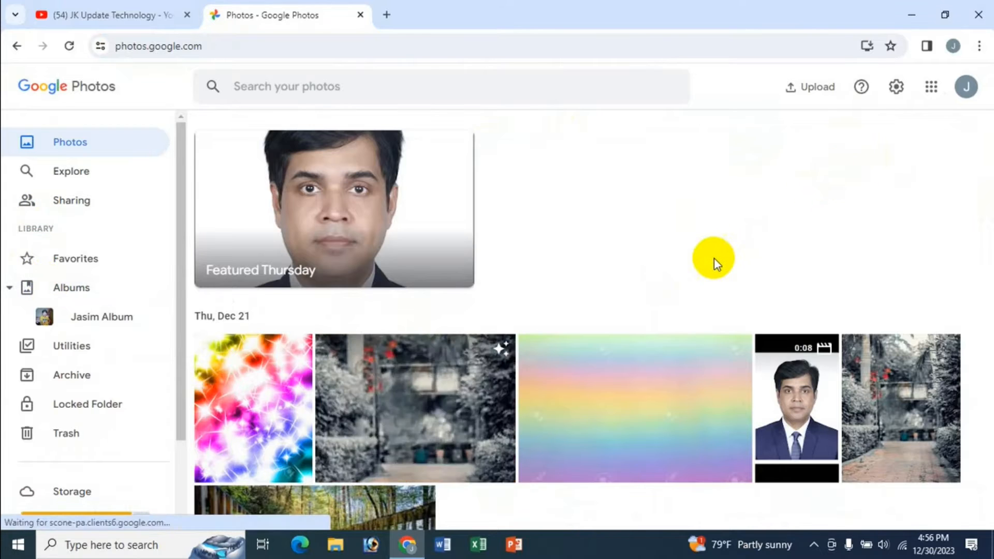
pyautogui.scroll(-1, 713, 258)
pyautogui.scroll(-1, 714, 258)
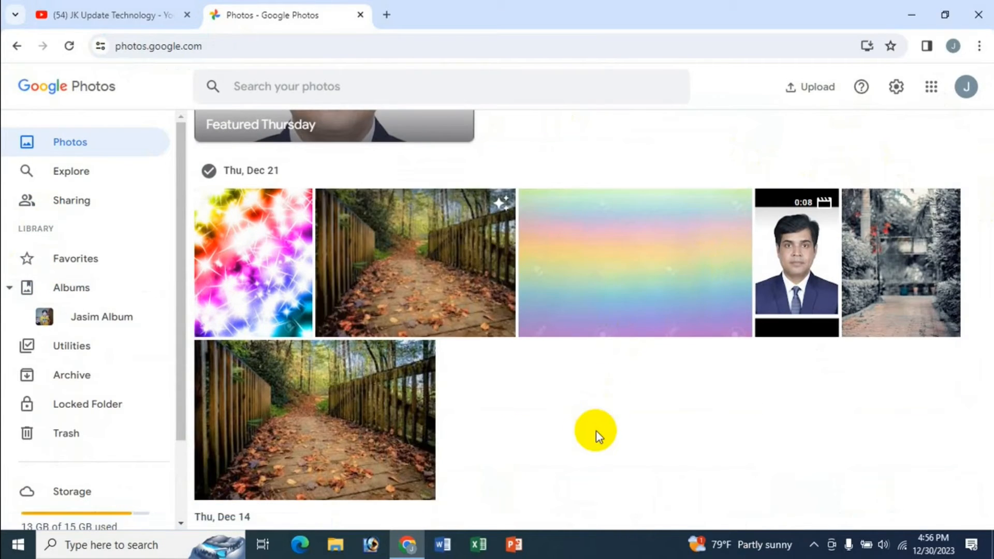
pyautogui.scroll(2, 595, 430)
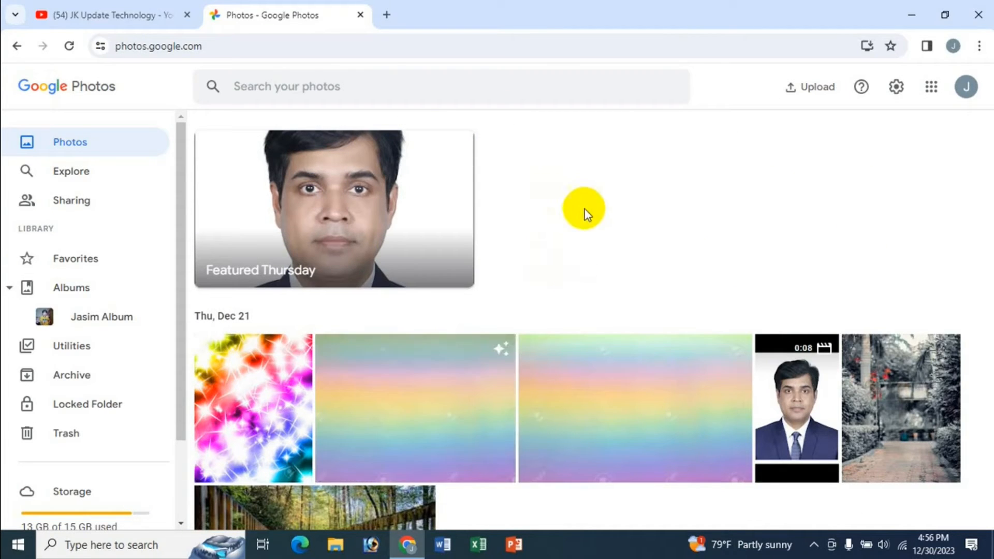
# Step: Start an upload from the computer and open the Icche Dana folder in Documents
pyautogui.click(796, 94)
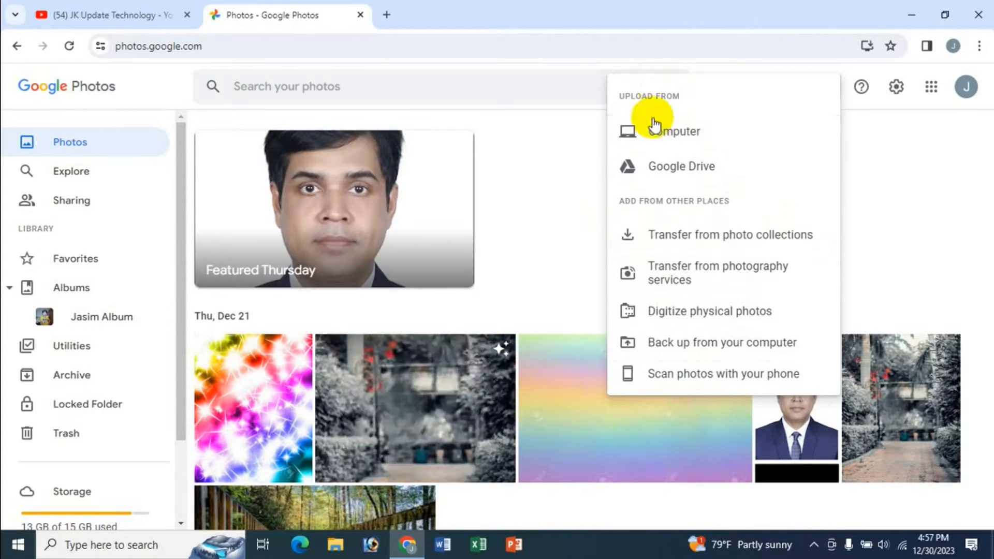
pyautogui.click(676, 133)
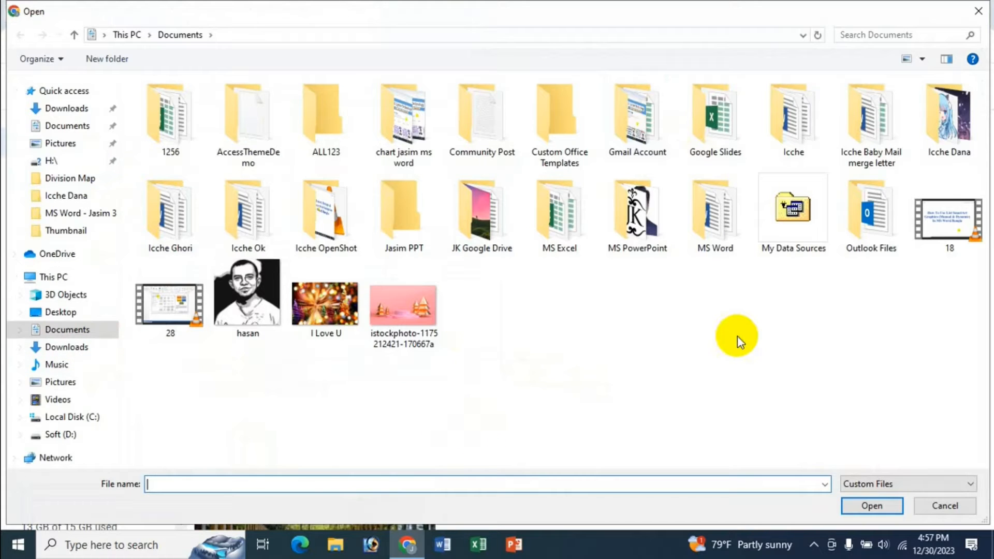
pyautogui.doubleClick(951, 137)
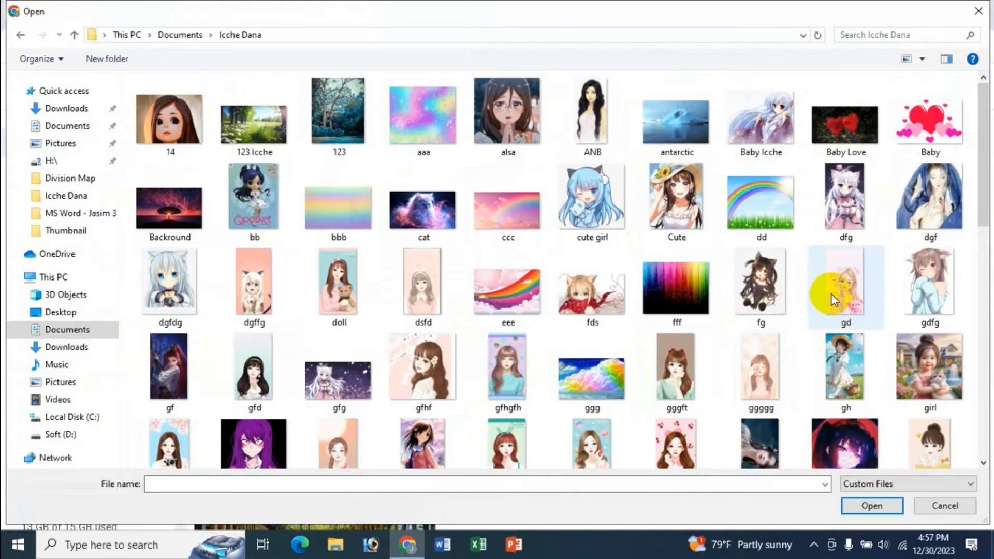
pyautogui.scroll(-10, 831, 294)
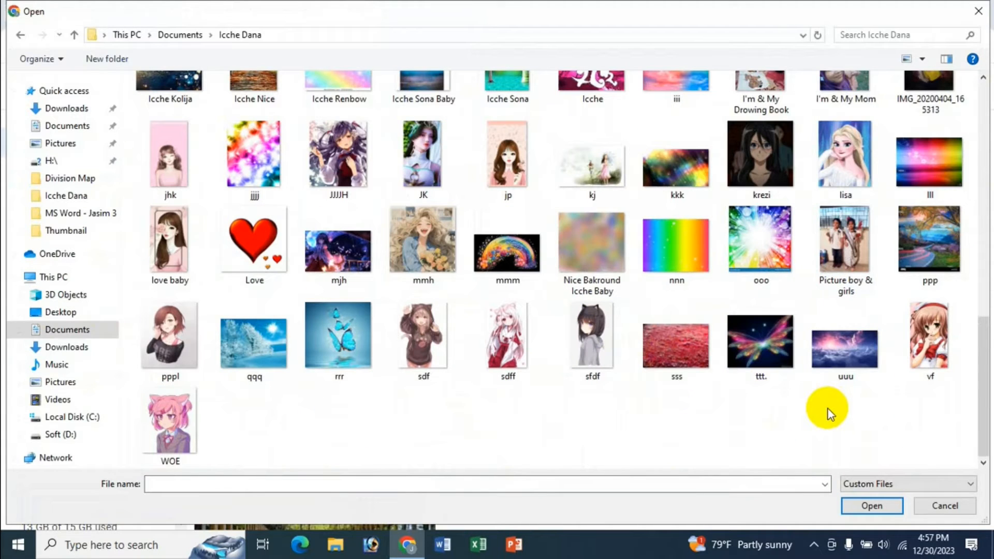
pyautogui.click(851, 270)
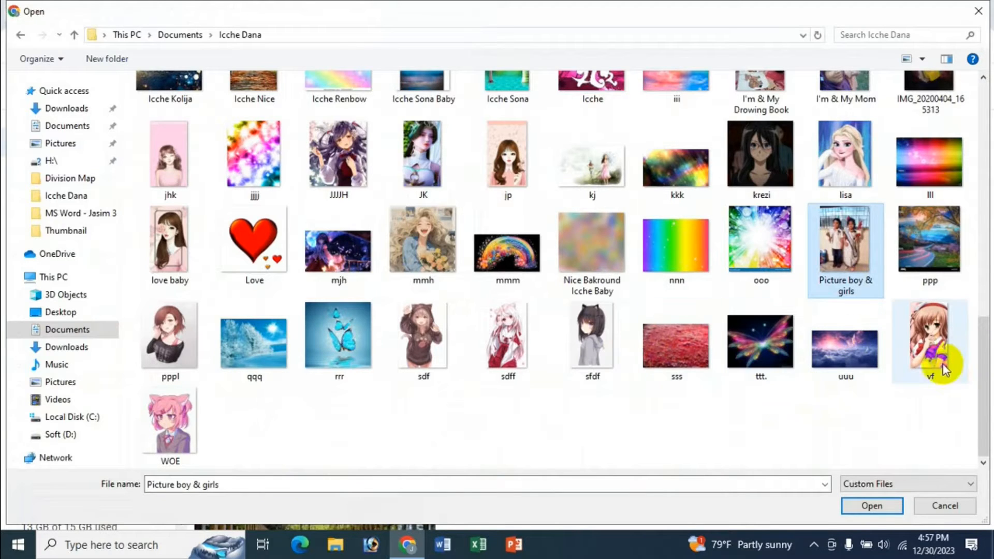
pyautogui.keyDown('ctrl'); pyautogui.click(928, 358); pyautogui.keyUp('ctrl')
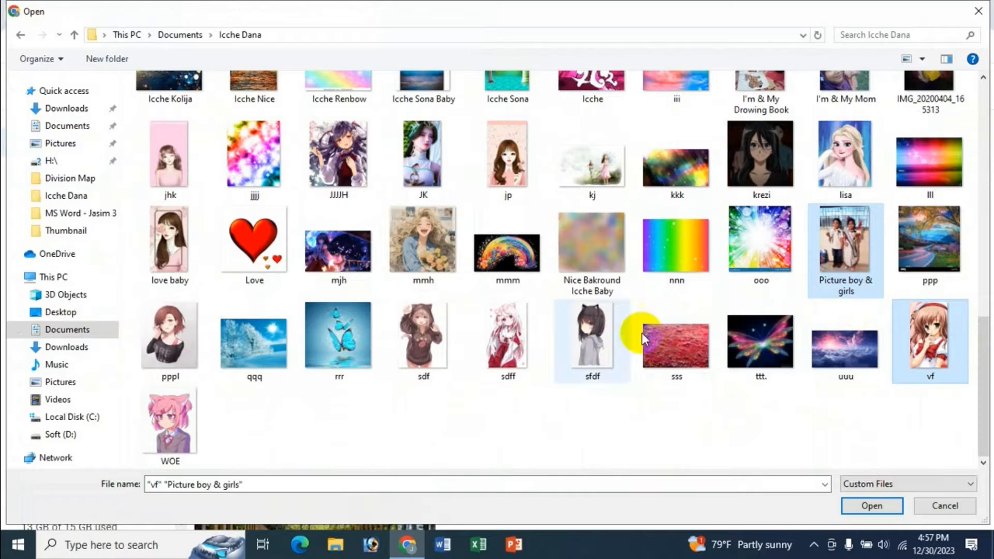
pyautogui.keyDown('ctrl'); pyautogui.click(342, 374); pyautogui.keyUp('ctrl')
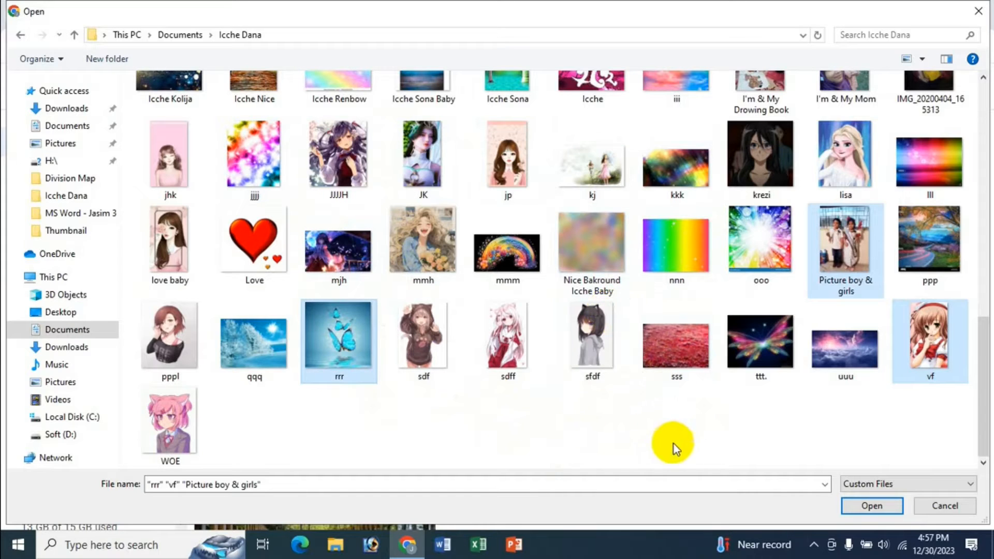
pyautogui.moveTo(699, 420); pyautogui.dragTo(361, 208)
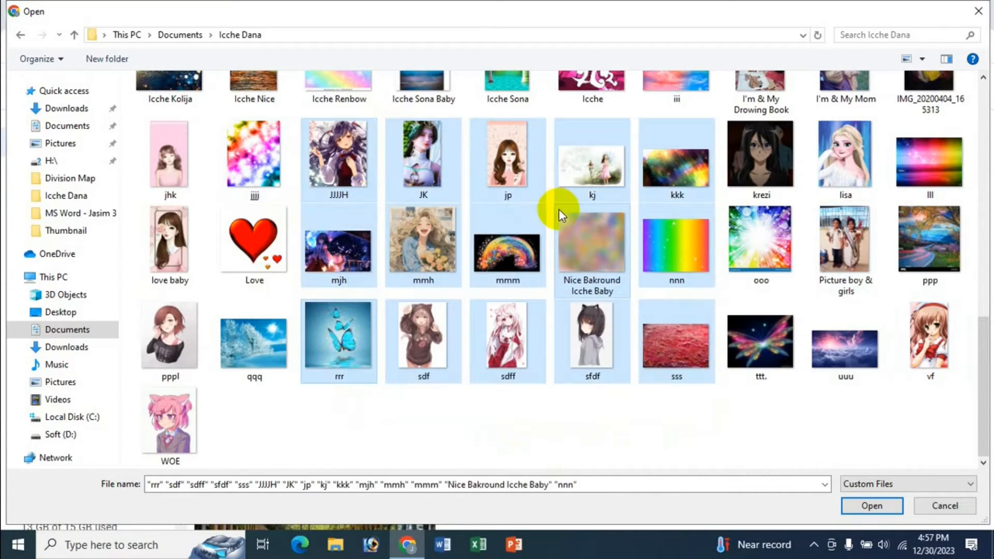
pyautogui.click(580, 427)
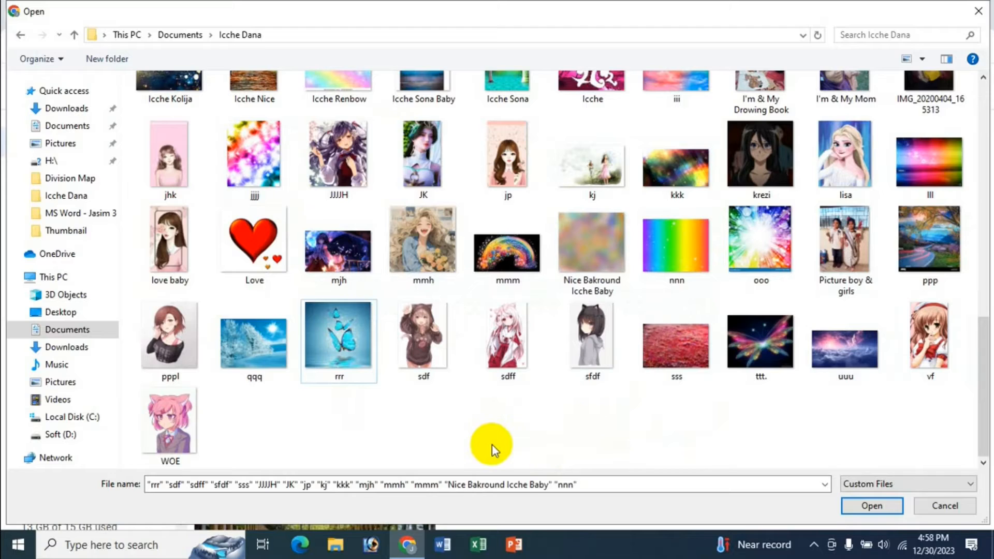
# Step: Upload the three images qqq, lisa and Picture boy & girls from the Icche Dana folder
pyautogui.click(271, 354)
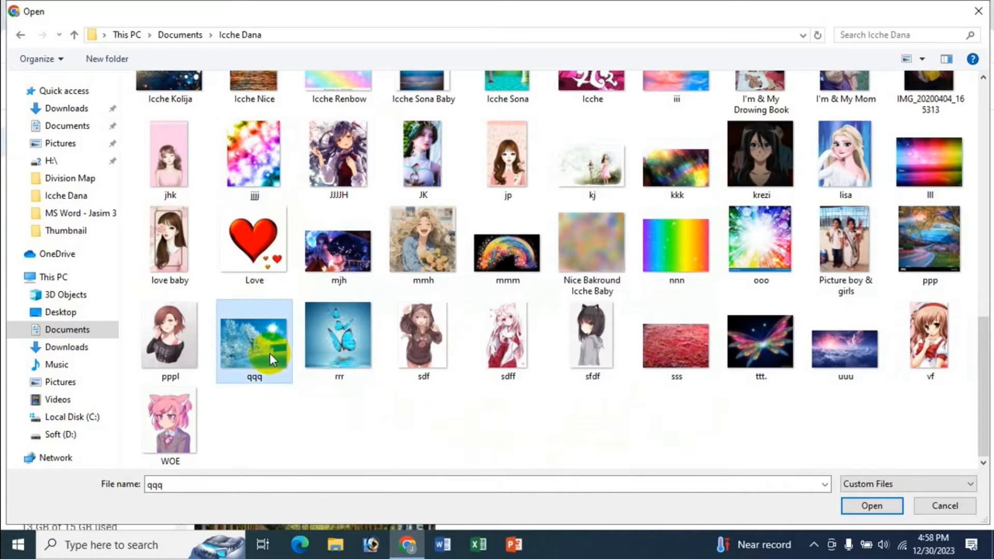
pyautogui.keyDown('ctrl'); pyautogui.click(835, 172); pyautogui.keyUp('ctrl')
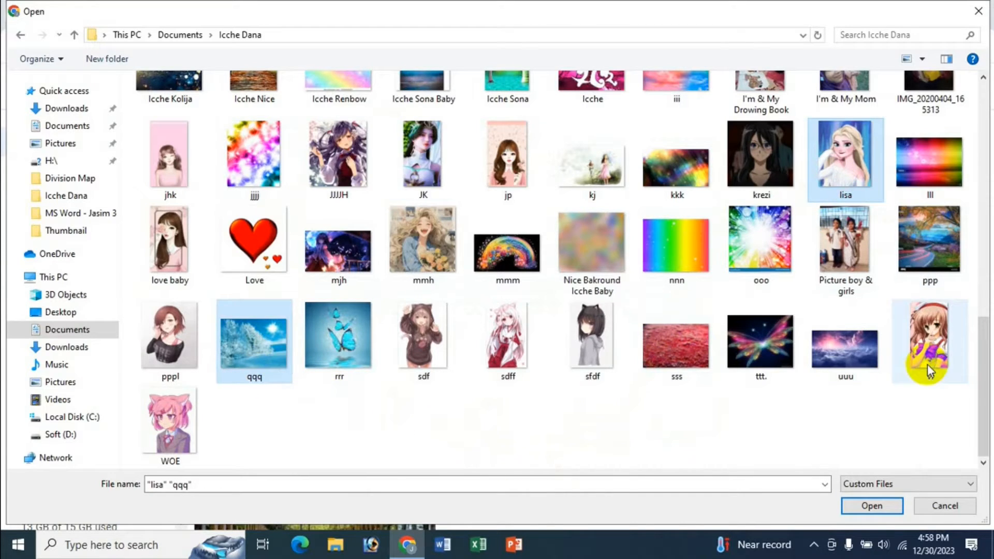
pyautogui.keyDown('ctrl'); pyautogui.click(859, 281); pyautogui.keyUp('ctrl')
pyautogui.click(872, 505)
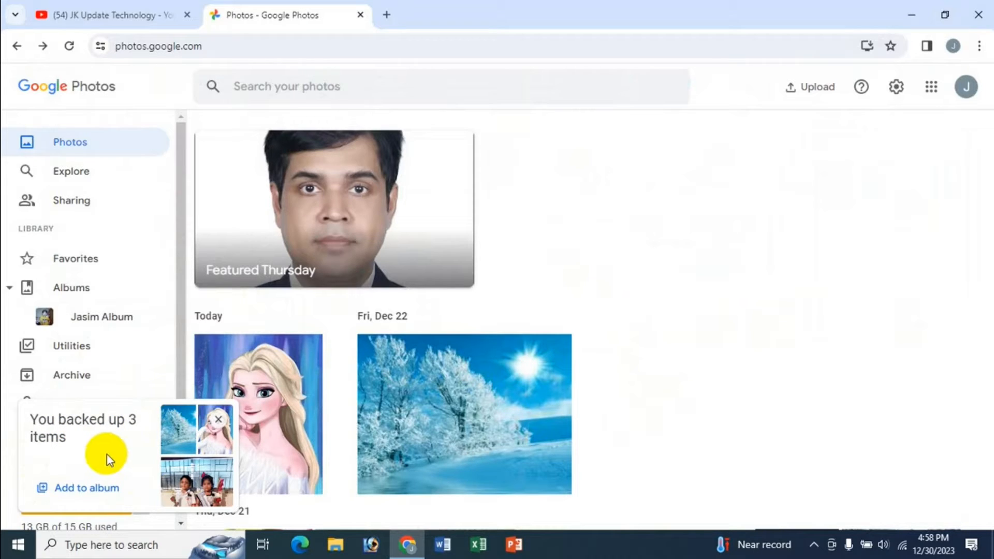
# Step: Add the uploaded photos to a new album titled "Test Album"
pyautogui.click(83, 491)
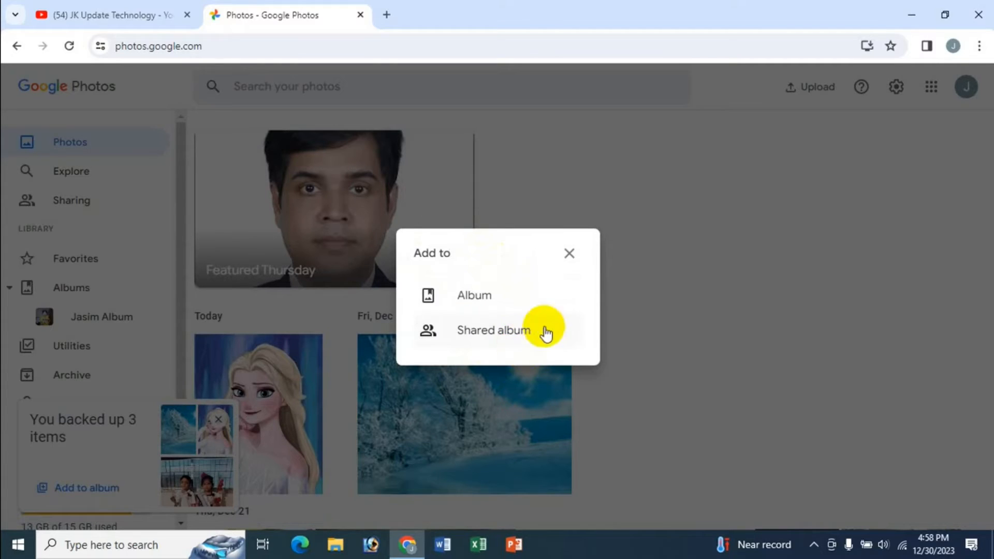
pyautogui.click(462, 294)
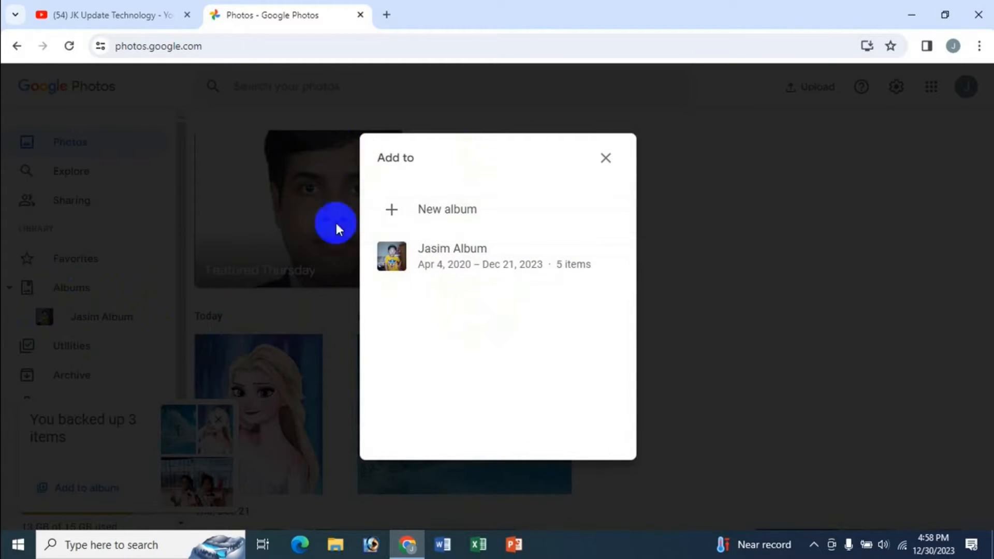
pyautogui.click(430, 210)
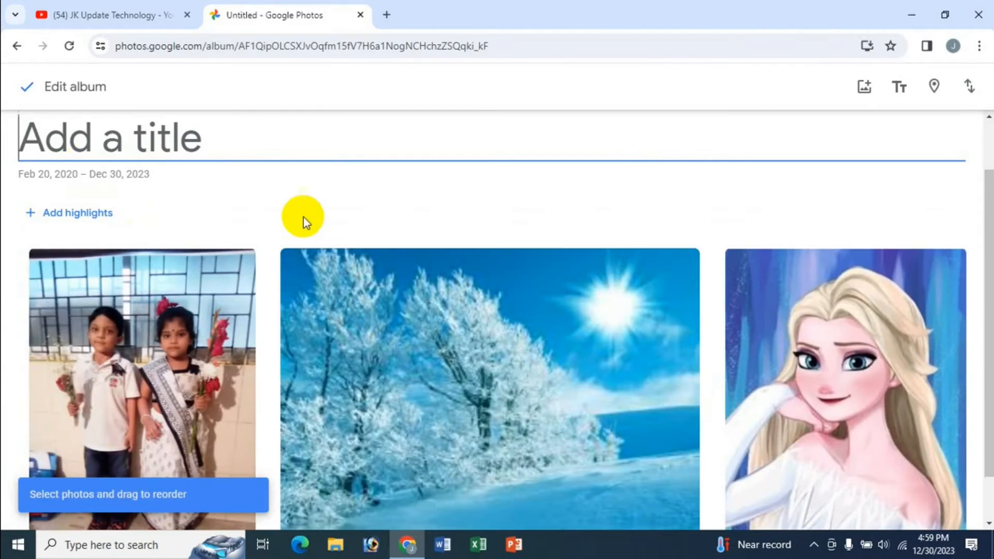
pyautogui.write('Test')
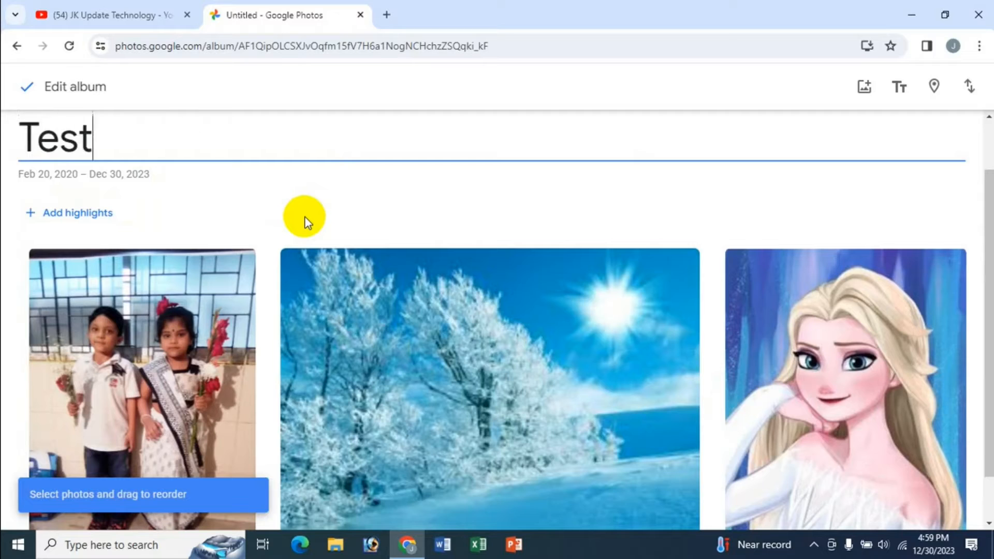
pyautogui.write(' Album')
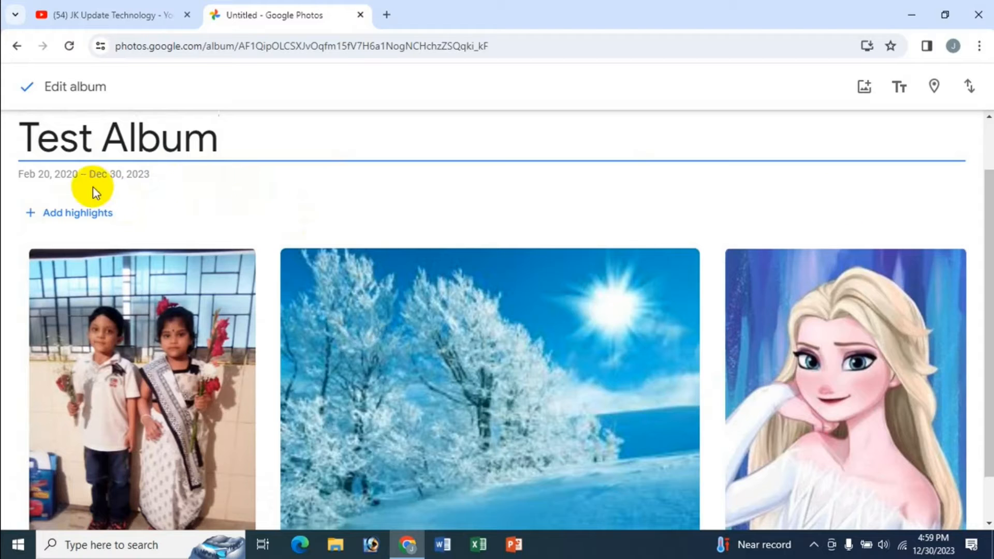
# Step: Look over the album's photos and browse the library for photos to add, without selecting any
pyautogui.moveTo(987, 221); pyautogui.dragTo(986, 290)
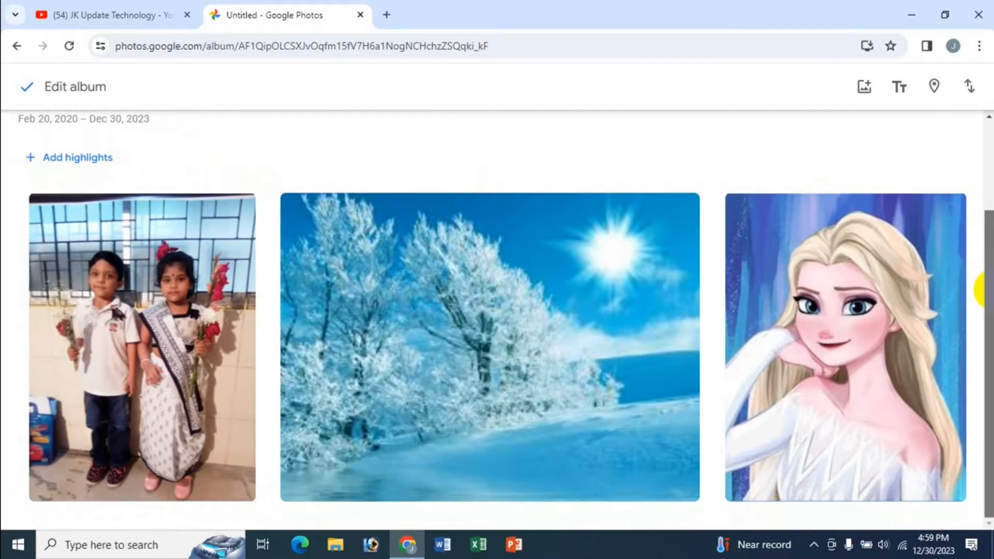
pyautogui.moveTo(987, 241); pyautogui.dragTo(986, 186)
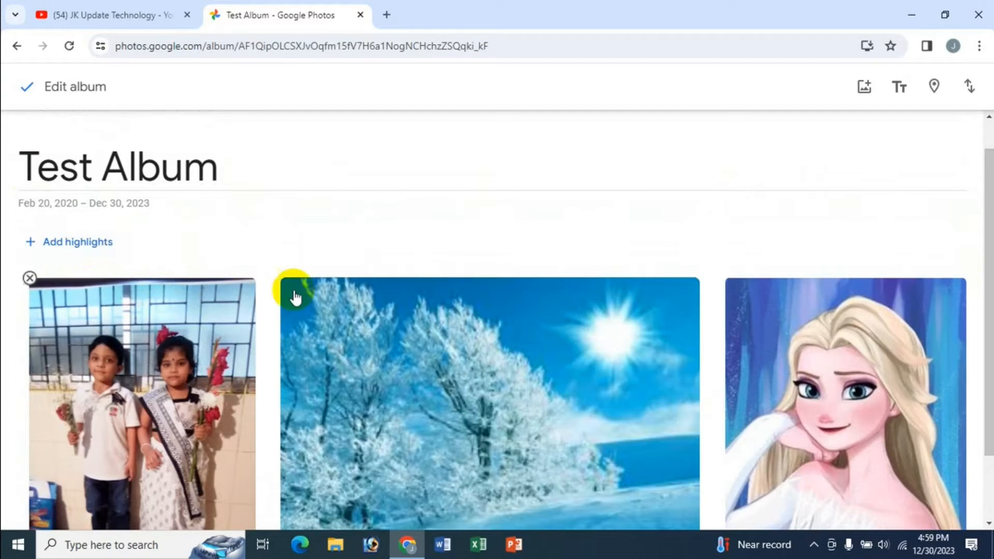
pyautogui.click(863, 88)
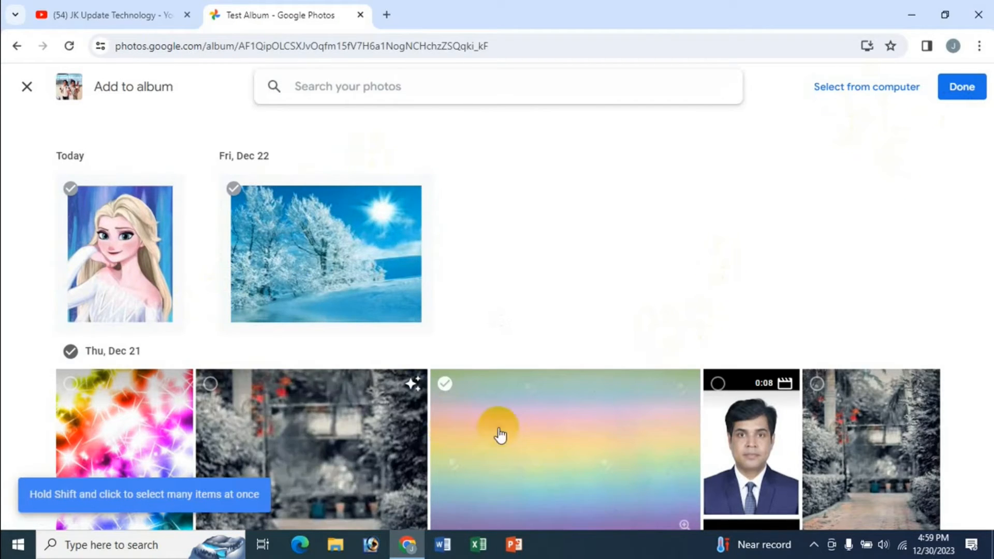
pyautogui.scroll(-10, 500, 432)
pyautogui.scroll(10, 499, 430)
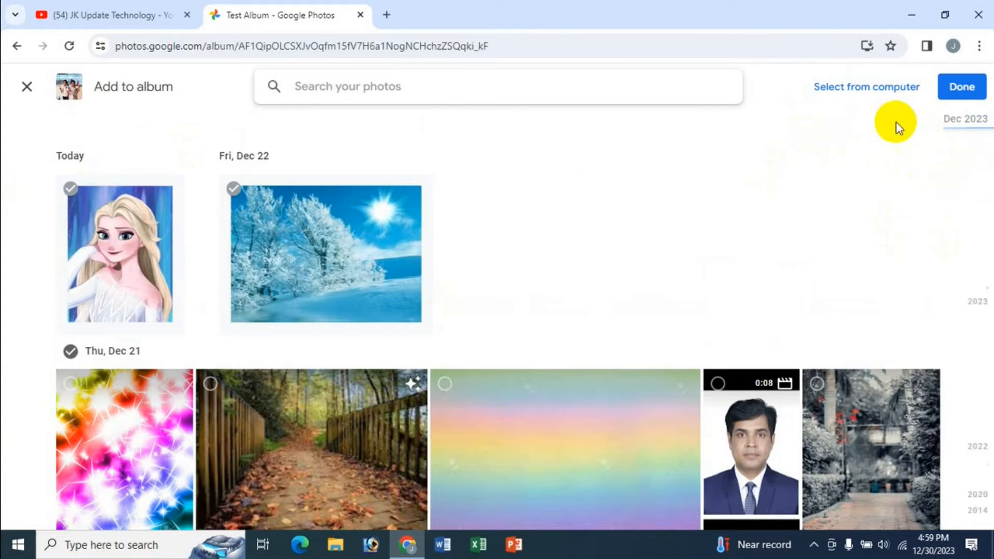
pyautogui.click(967, 90)
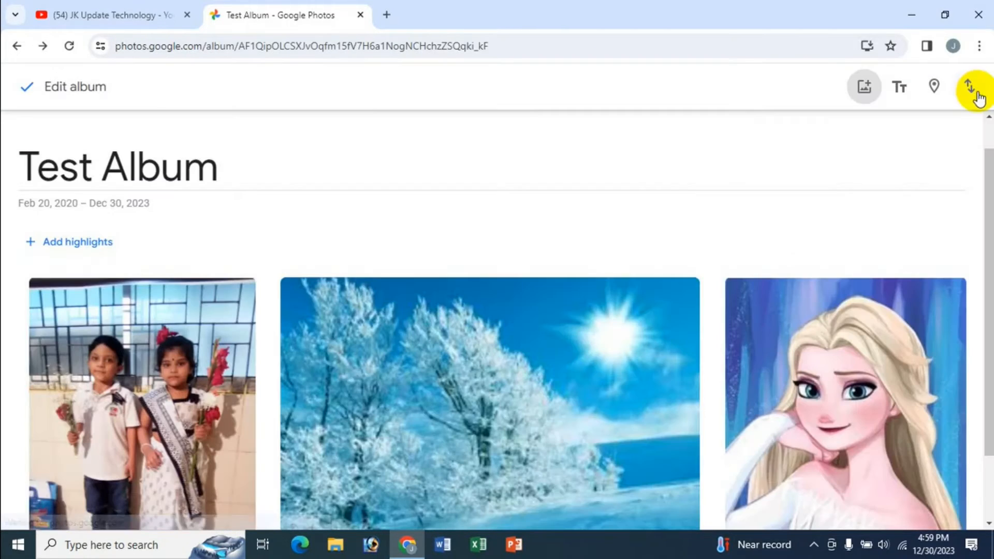
# Step: Finish editing the album and return to the main photo library
pyautogui.scroll(1, 866, 158)
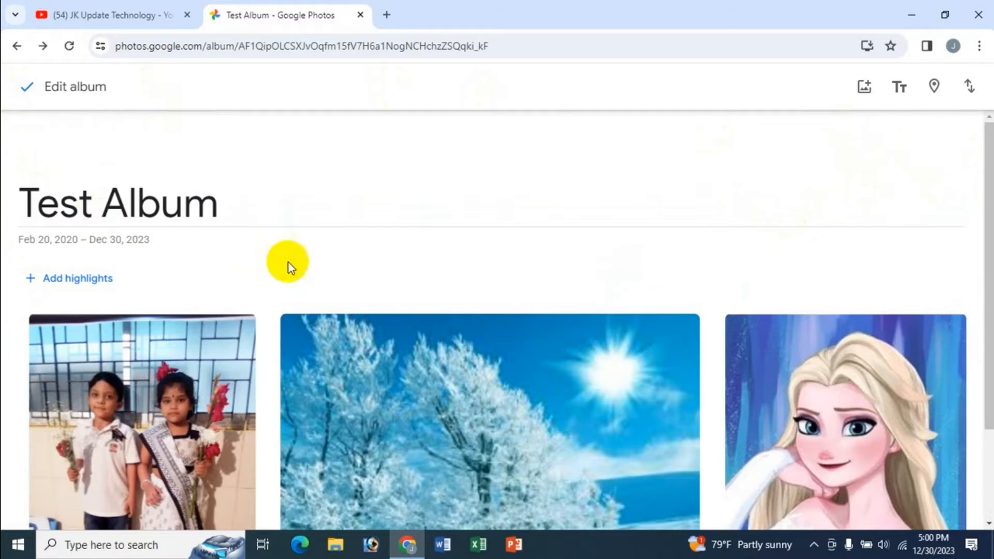
pyautogui.click(23, 92)
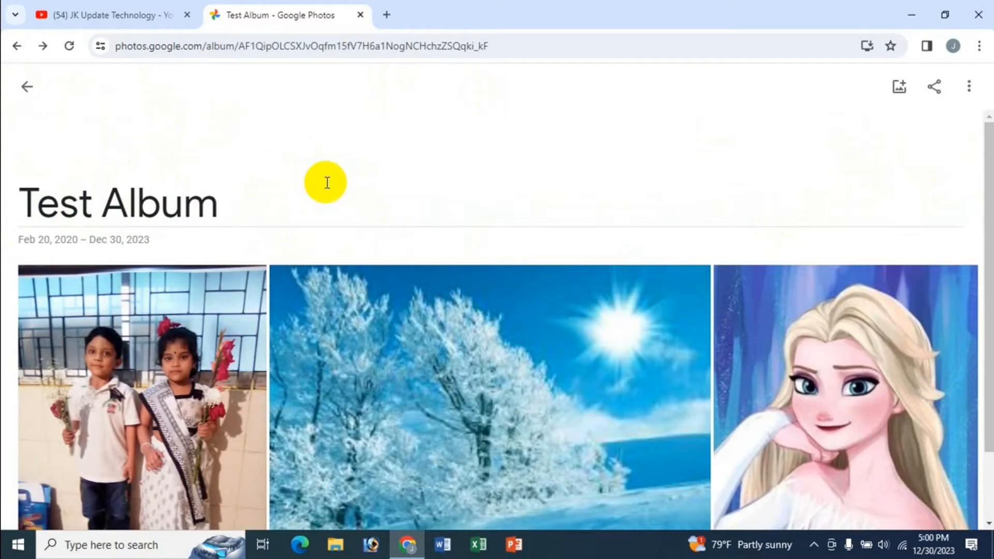
pyautogui.click(26, 89)
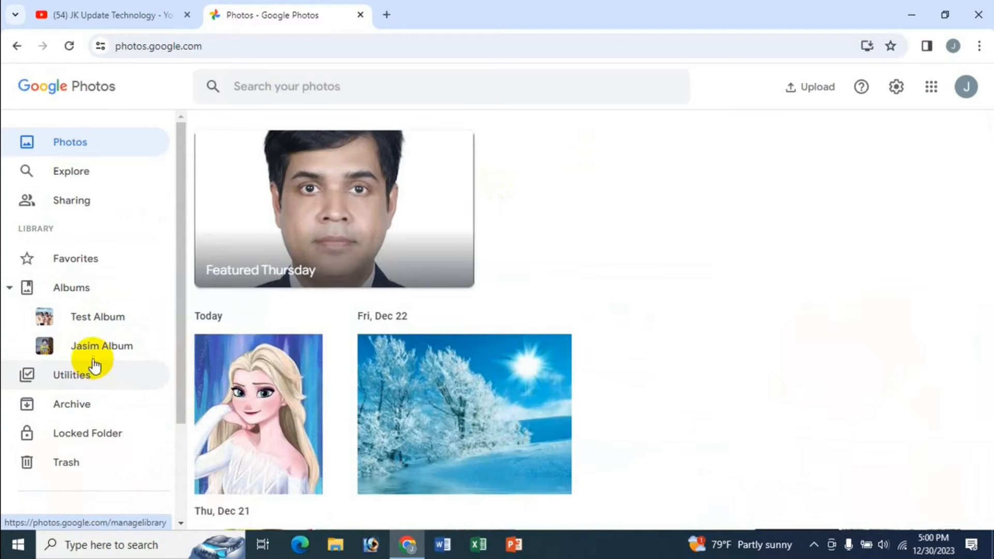
# Step: Open Test Album to view its photos and return to the photo library
pyautogui.click(88, 320)
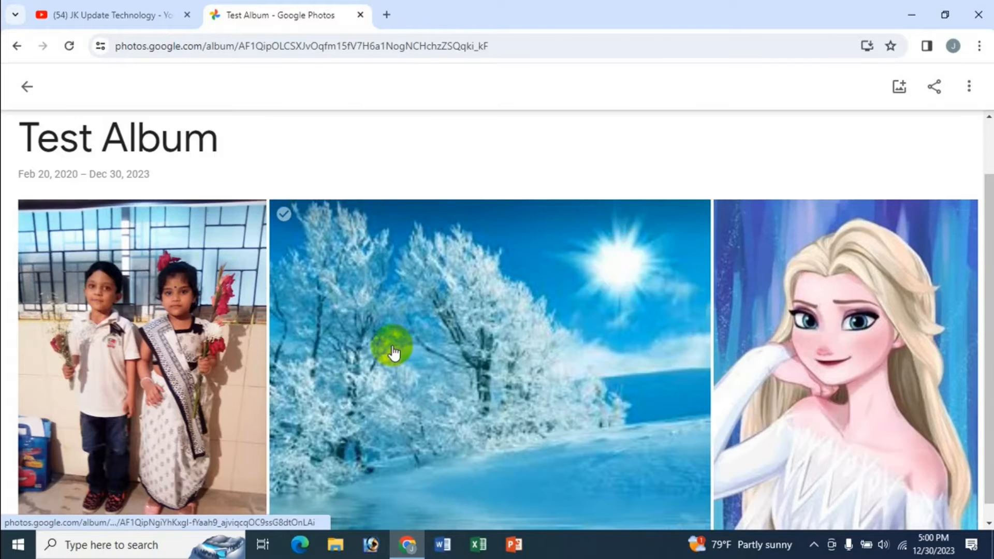
pyautogui.click(26, 89)
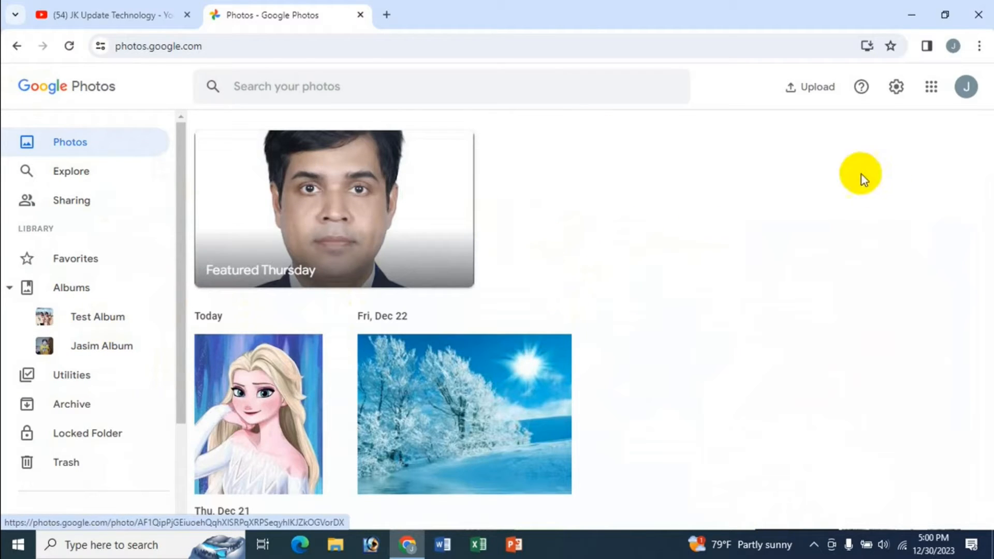
# Step: Choose Google Drive as the upload source and look through its My Drive, Starred and Computers locations
pyautogui.click(795, 86)
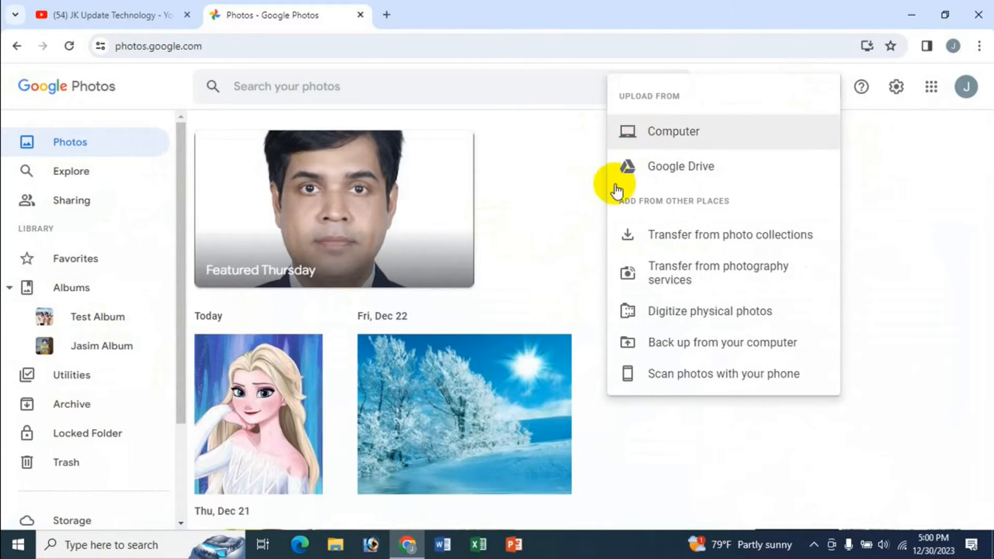
pyautogui.click(684, 172)
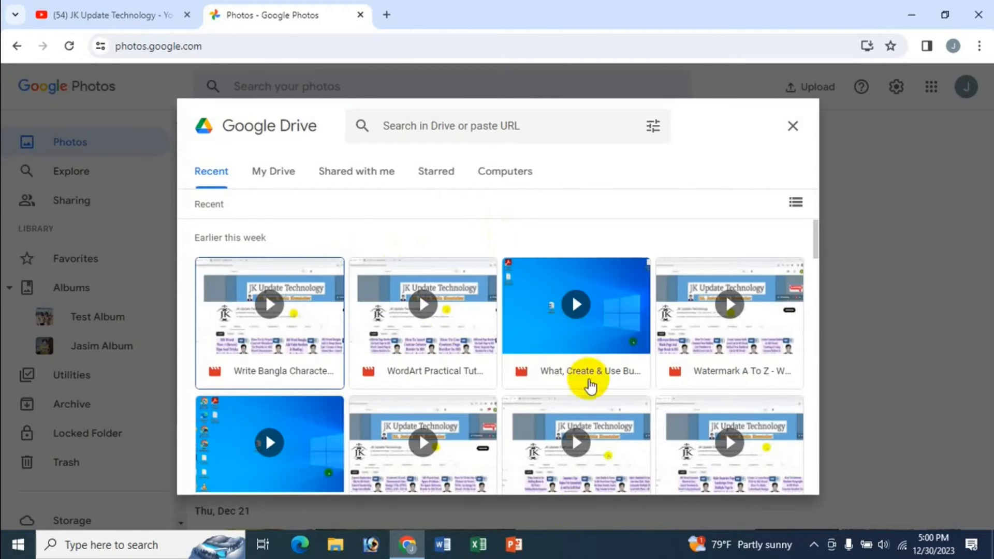
pyautogui.click(279, 176)
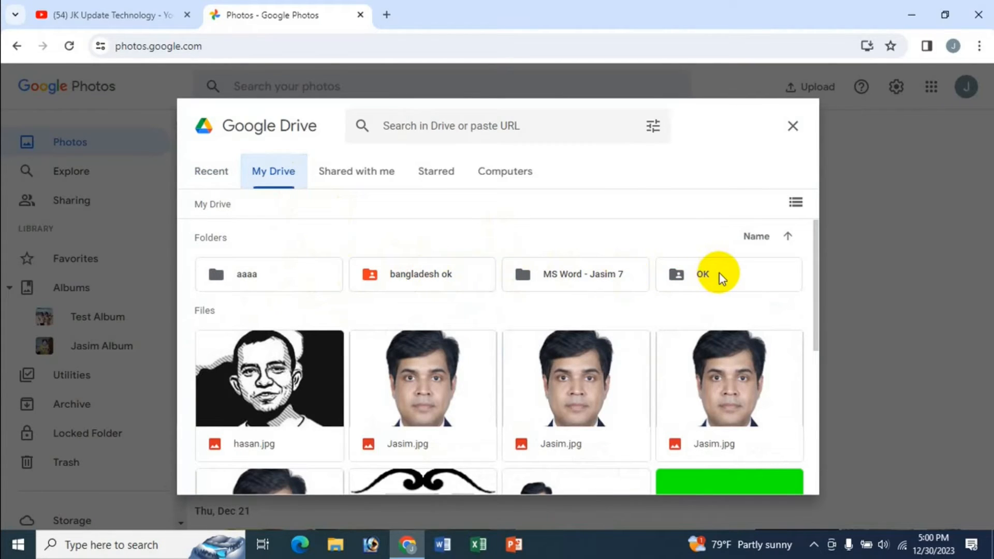
pyautogui.click(444, 178)
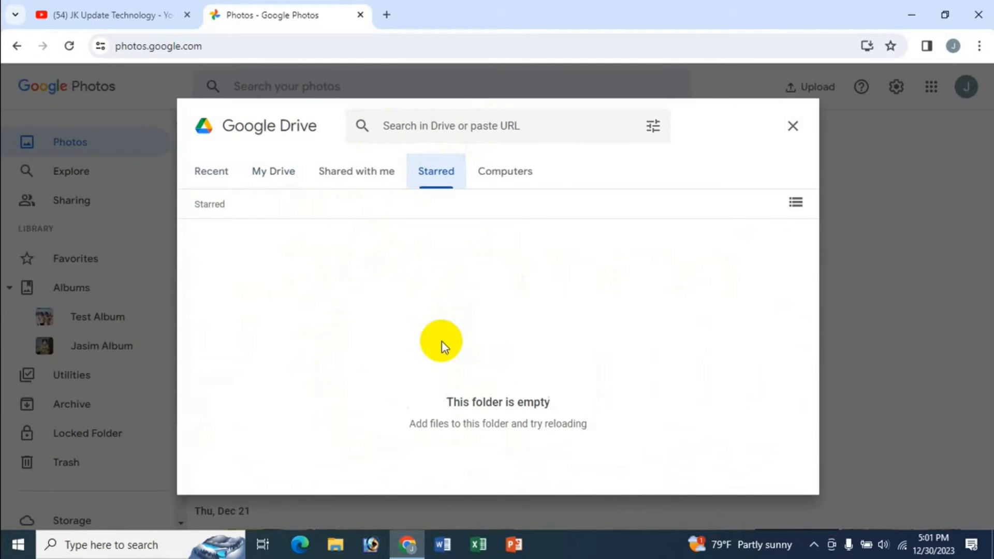
pyautogui.click(498, 173)
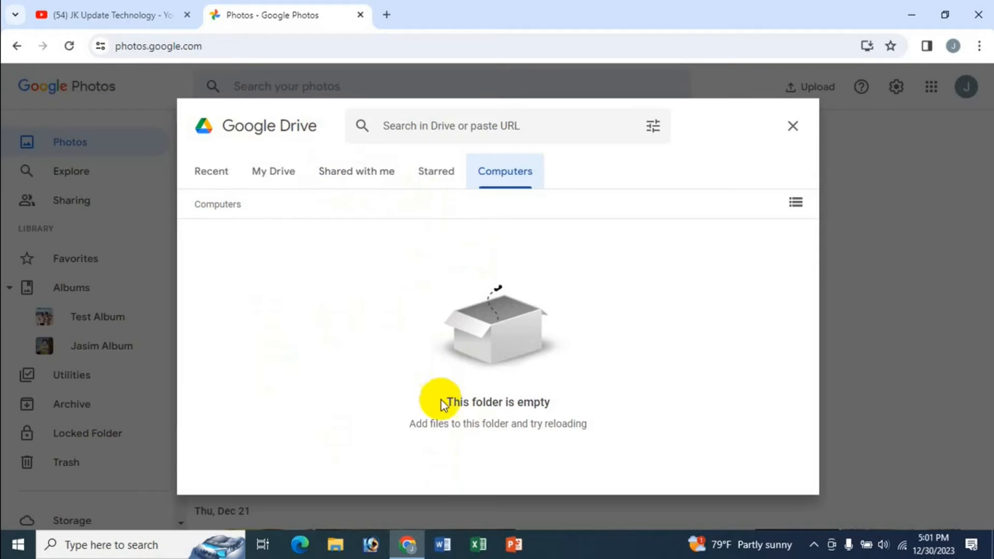
# Step: Upload My Family.jpg and JK Logo Update.png from My Drive to the photo library
pyautogui.click(272, 170)
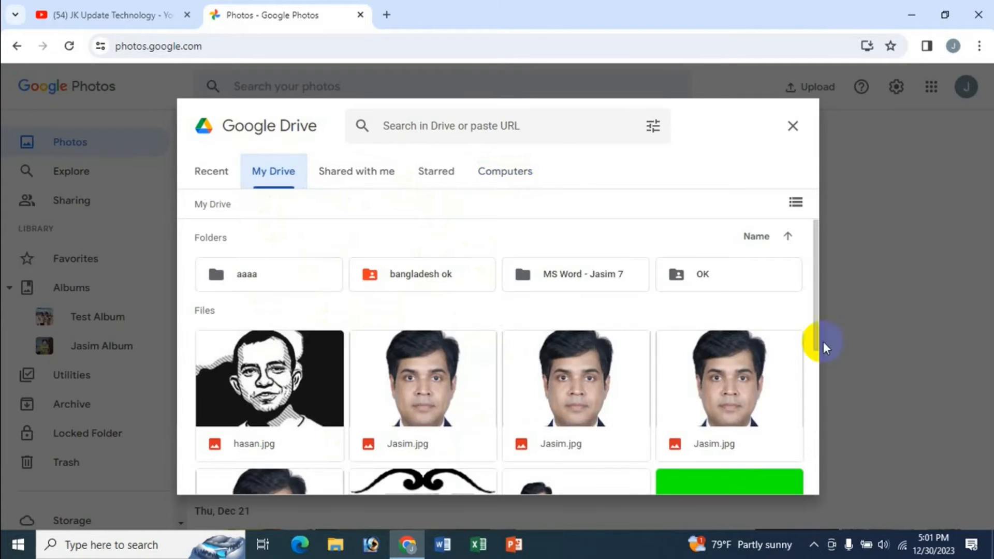
pyautogui.scroll(-3, 701, 394)
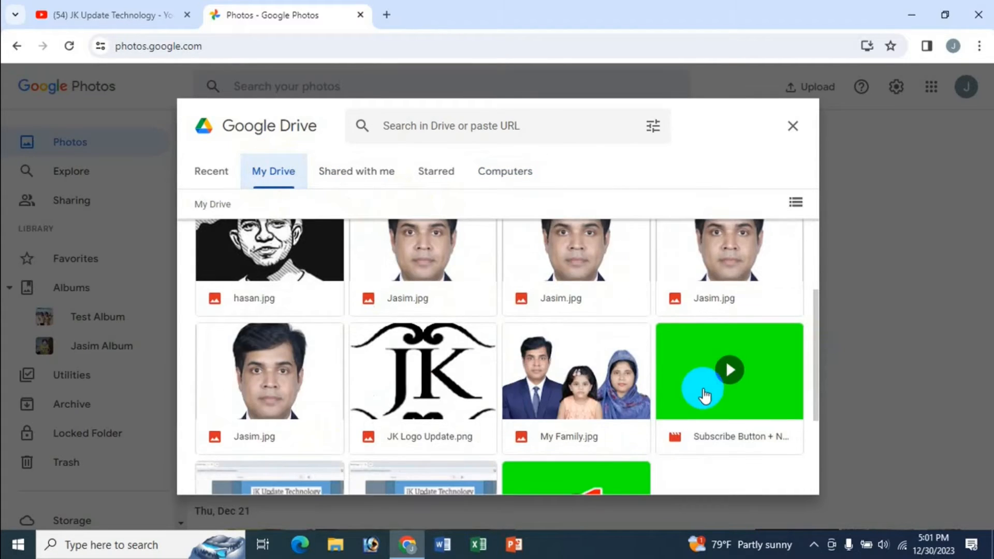
pyautogui.click(576, 386)
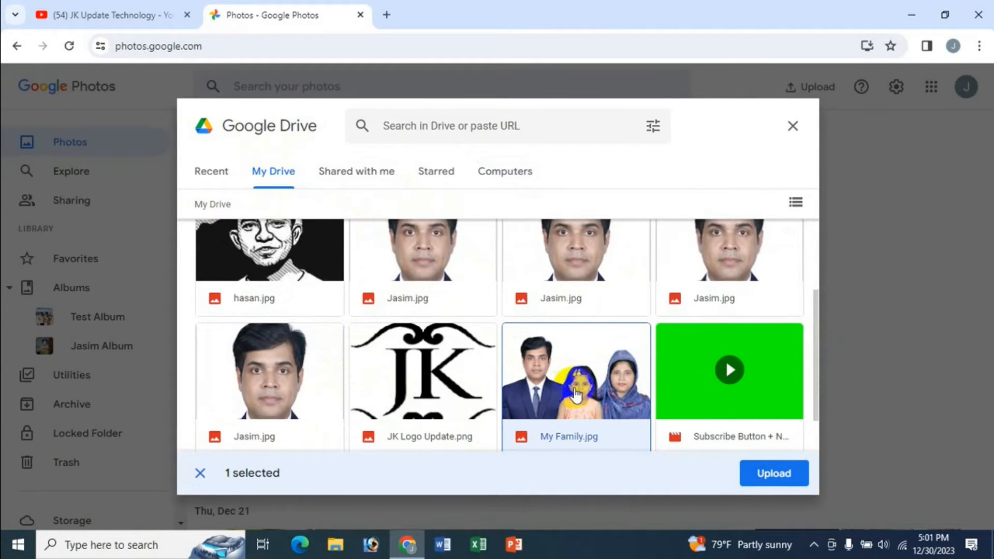
pyautogui.click(429, 375)
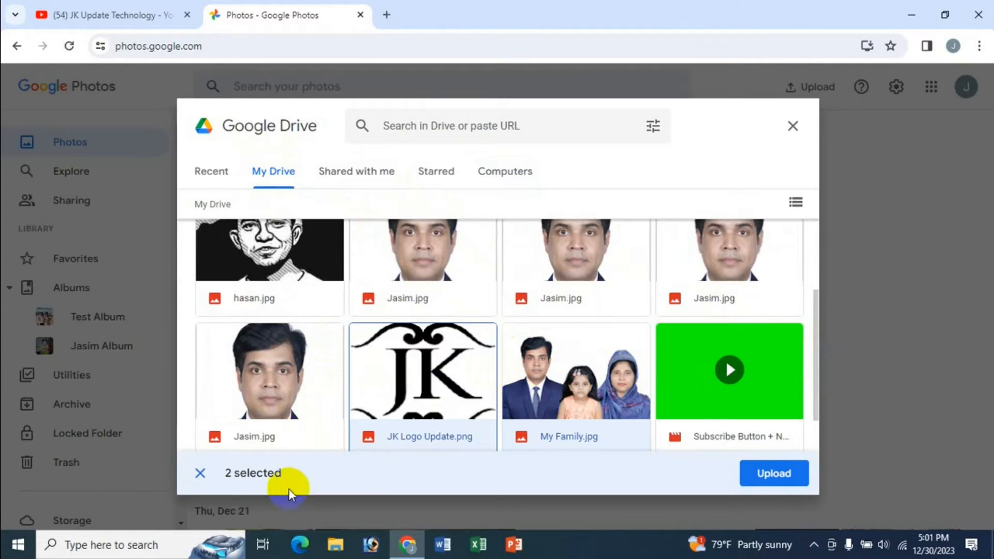
pyautogui.click(768, 473)
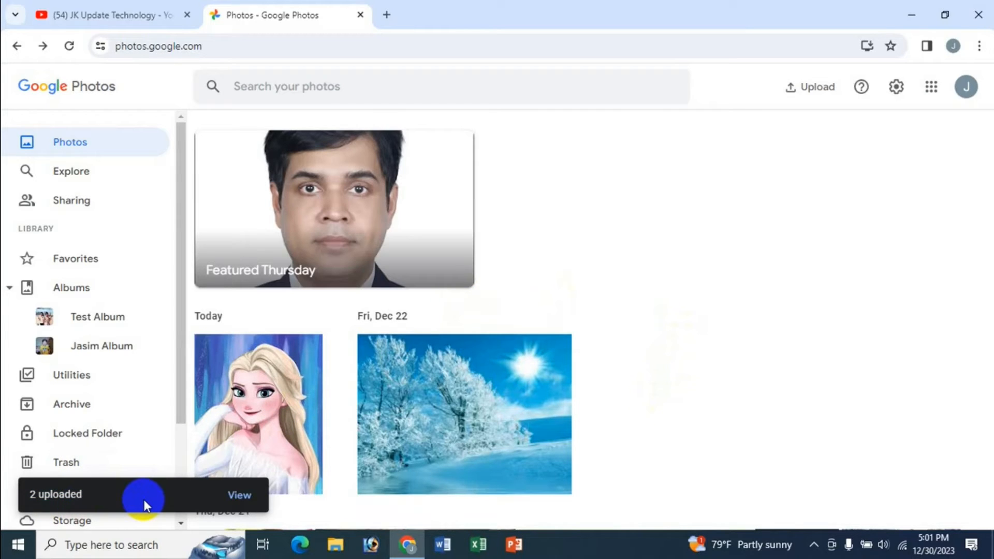
# Step: Look through the photo library for the two images uploaded from Google Drive and return to its beginning
pyautogui.scroll(-5, 776, 300)
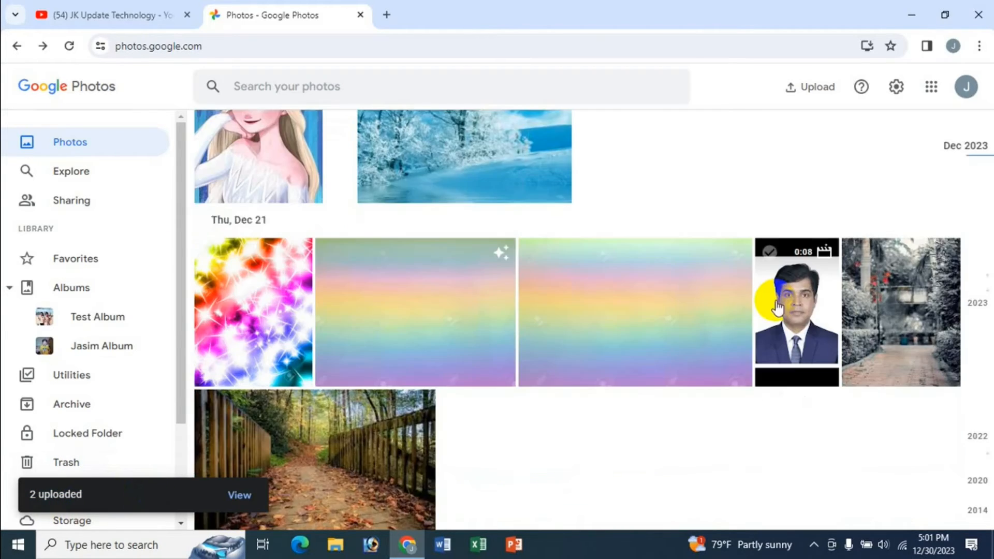
pyautogui.scroll(-15, 777, 306)
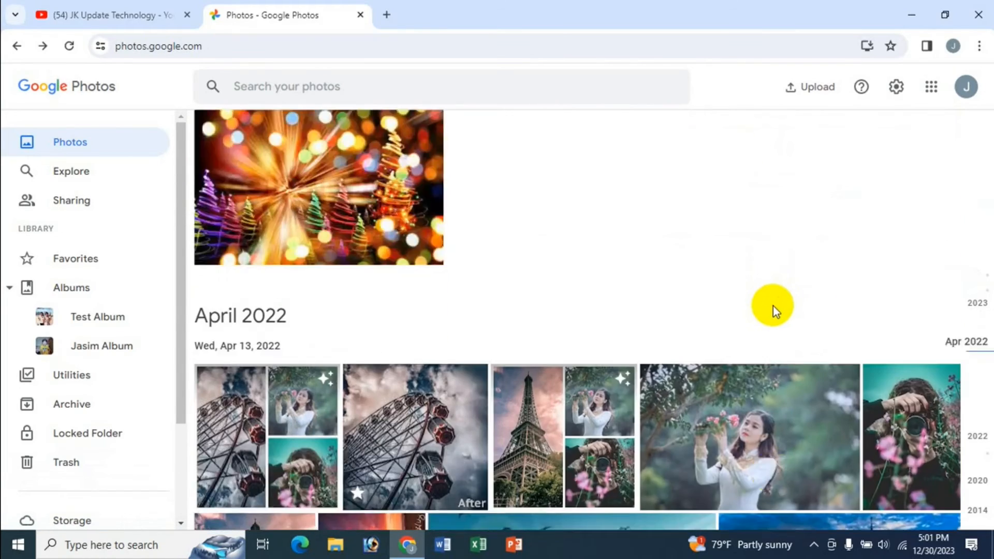
pyautogui.scroll(8, 772, 306)
pyautogui.scroll(-20, 768, 313)
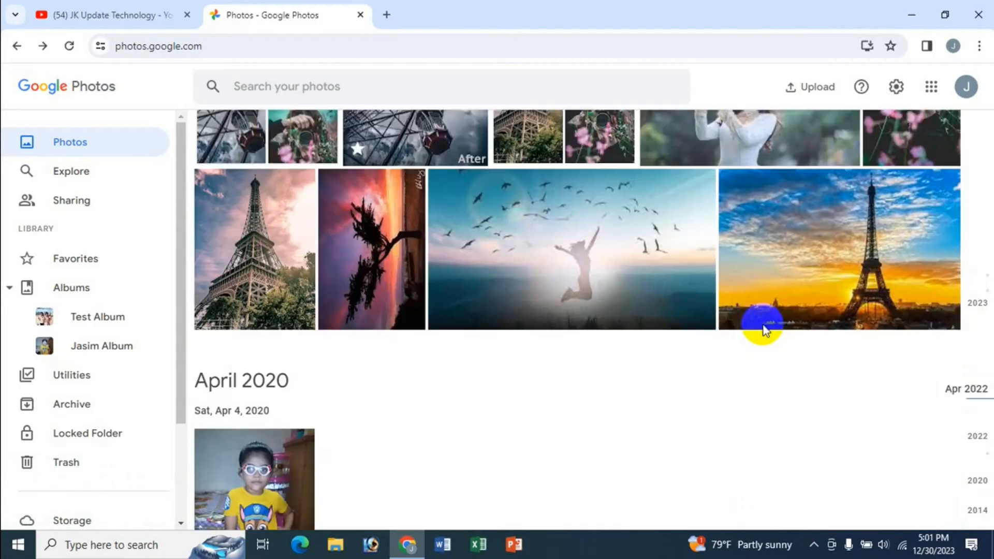
pyautogui.scroll(-8, 762, 332)
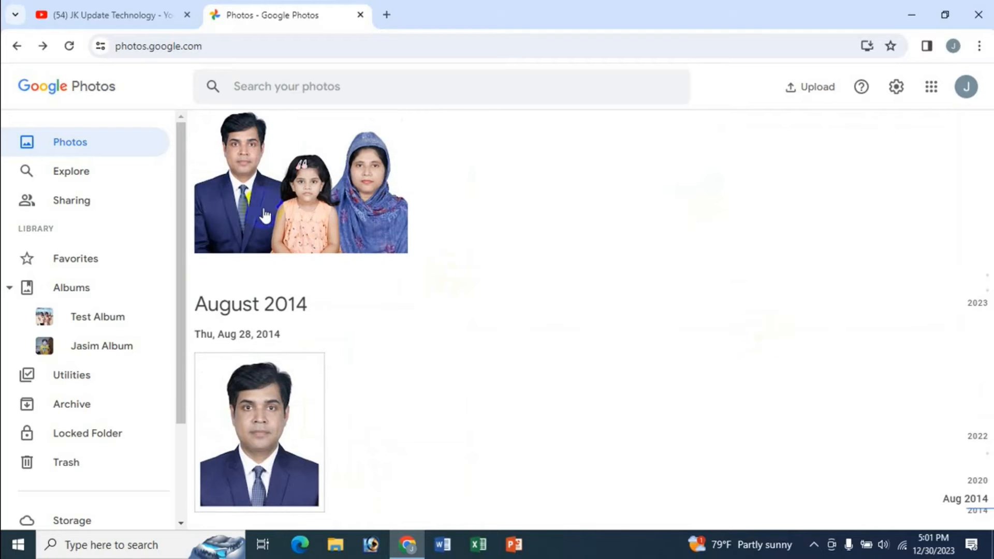
pyautogui.scroll(20, 703, 290)
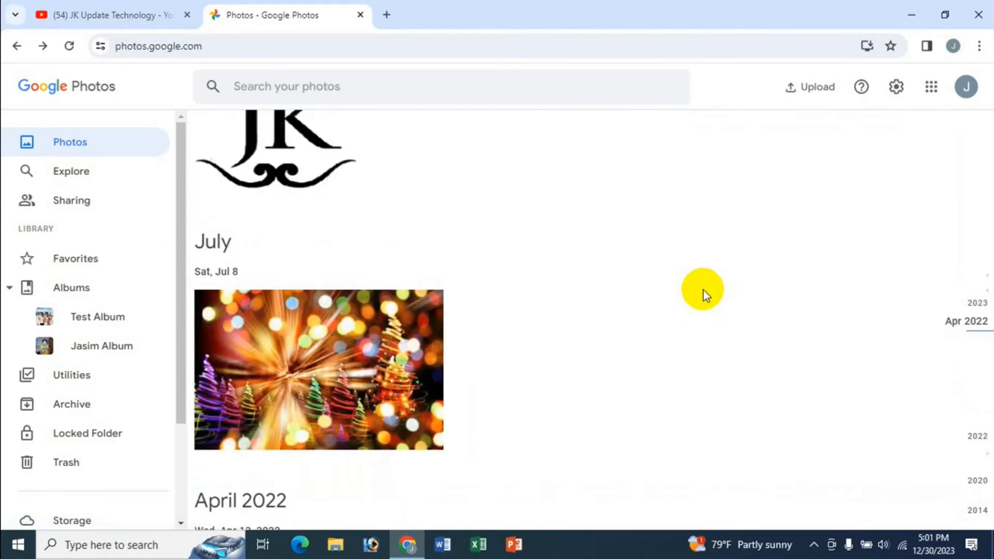
pyautogui.scroll(5, 703, 290)
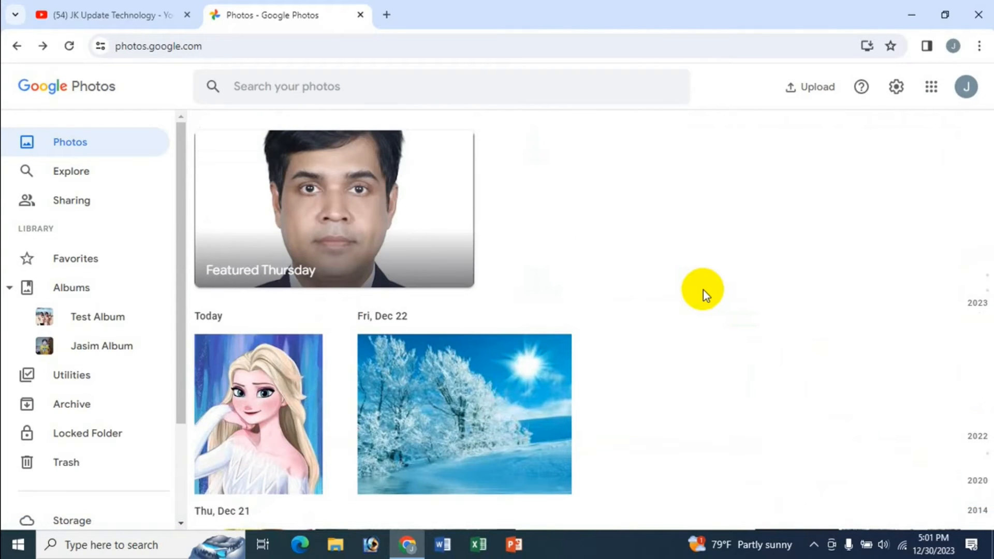
# Step: Review the available upload sources without choosing one, and browse the most recent photos in the library
pyautogui.click(792, 87)
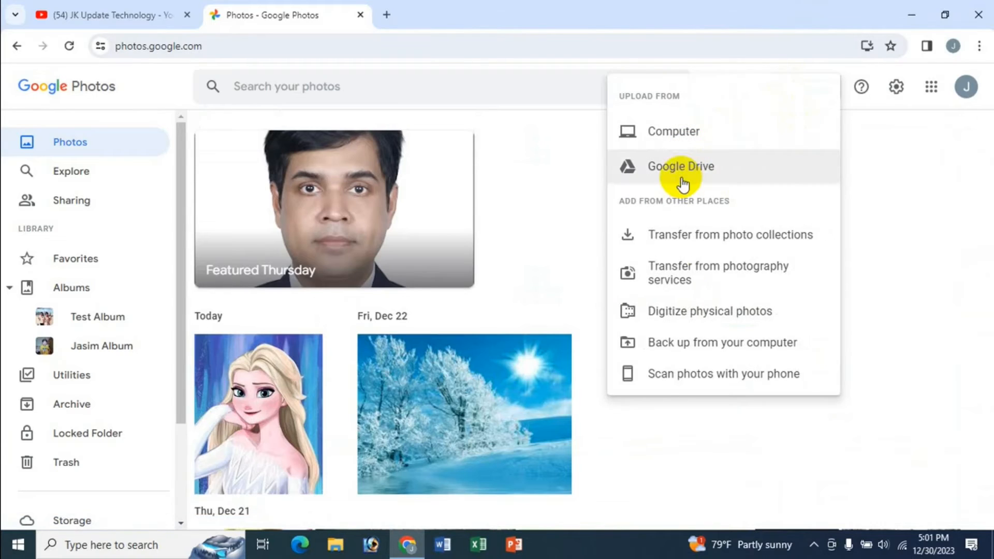
pyautogui.click(558, 150)
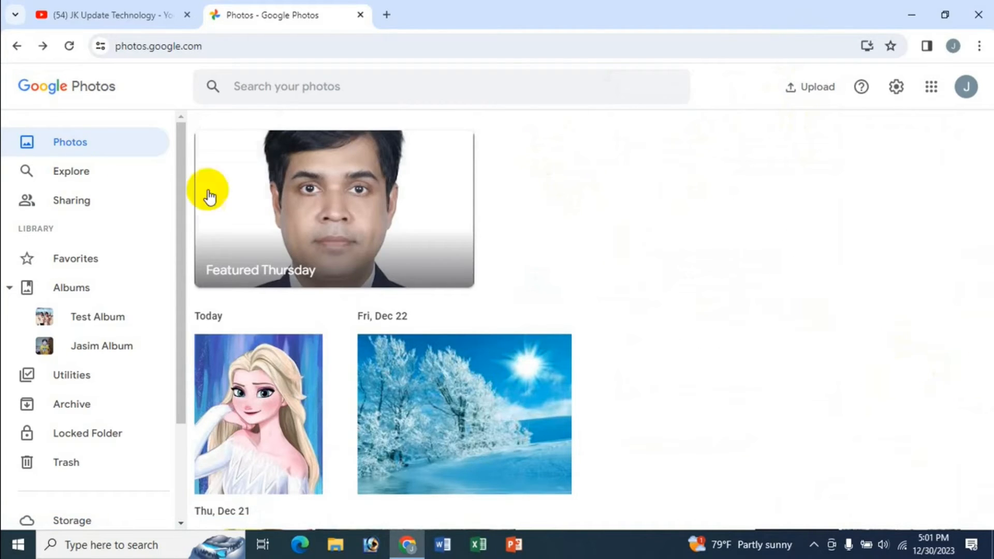
pyautogui.scroll(-4, 604, 347)
pyautogui.scroll(4, 603, 346)
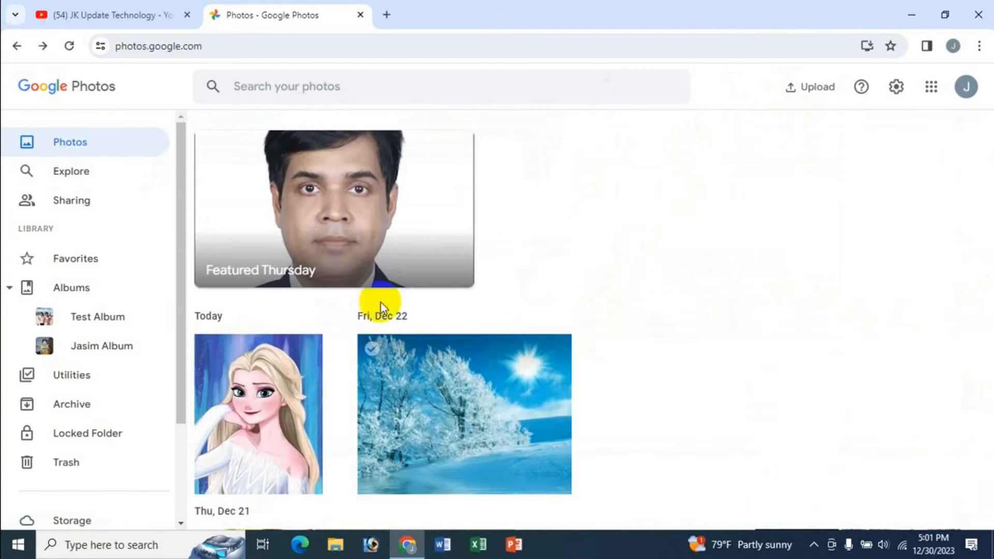
pyautogui.scroll(-4, 673, 391)
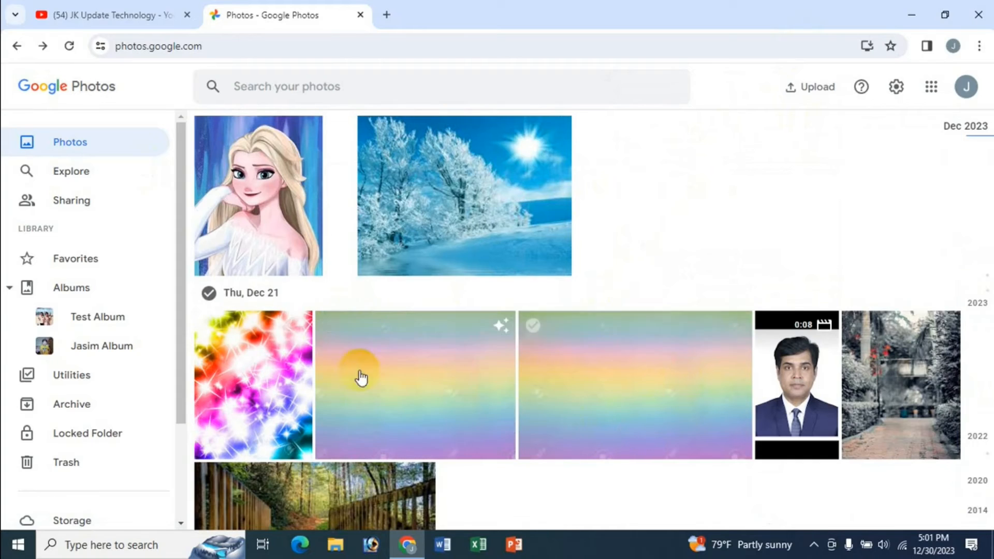
pyautogui.scroll(-9, 639, 381)
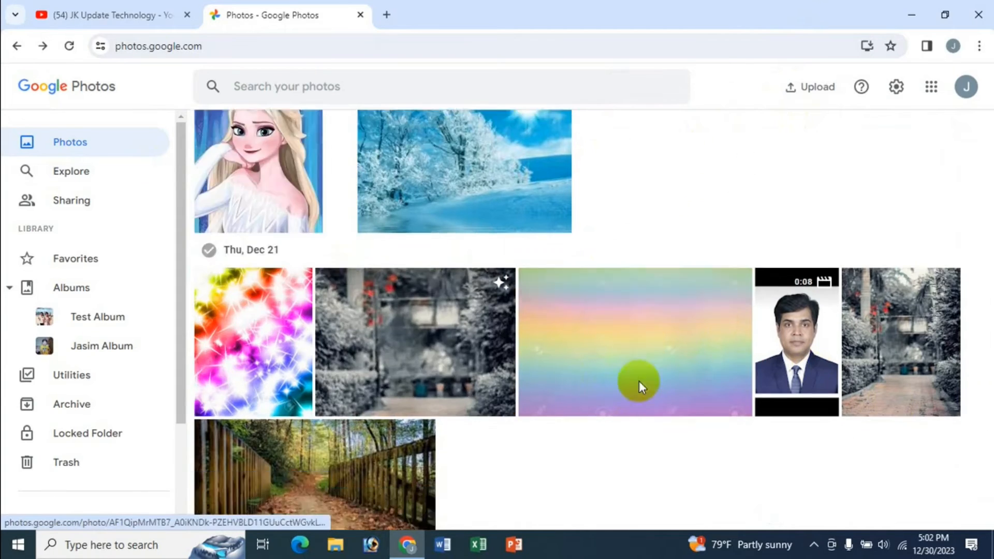
pyautogui.scroll(4, 639, 381)
pyautogui.scroll(5, 639, 382)
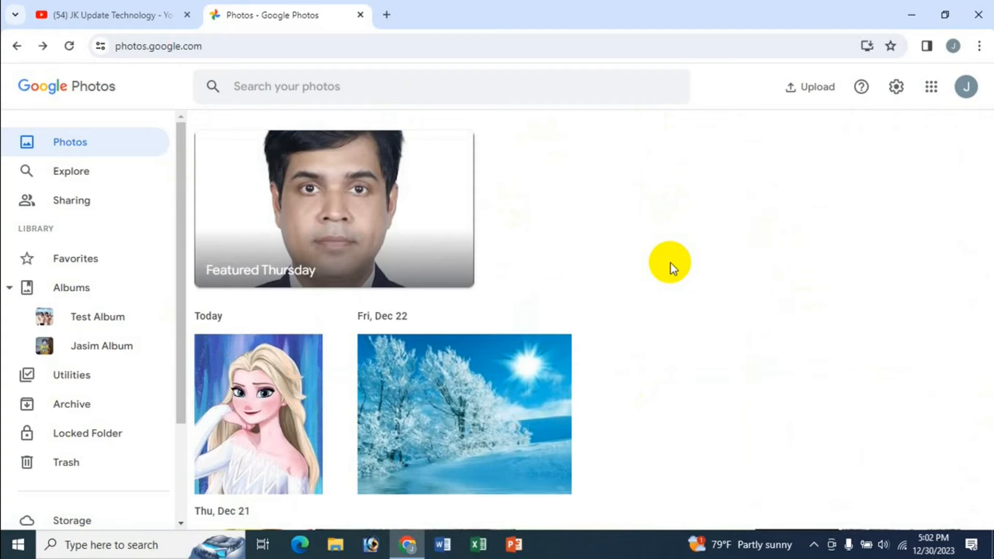
# Step: Select the Dec 21 rainbow and garden path photos, the Jul 8 lights photo and the Apr 13, 2022 photo of a woman with flowers
pyautogui.scroll(-5, 678, 259)
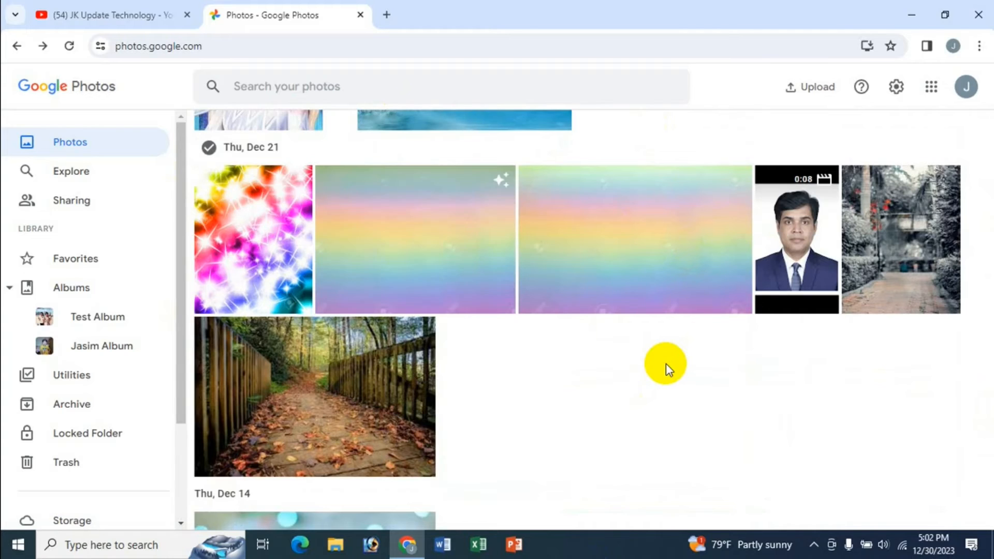
pyautogui.scroll(-3, 665, 364)
pyautogui.scroll(5, 666, 363)
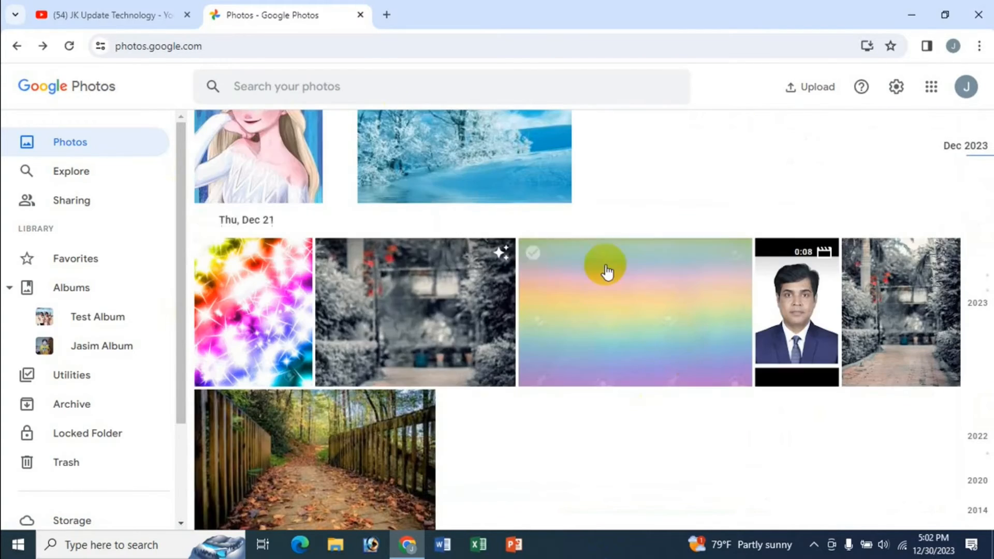
pyautogui.click(532, 253)
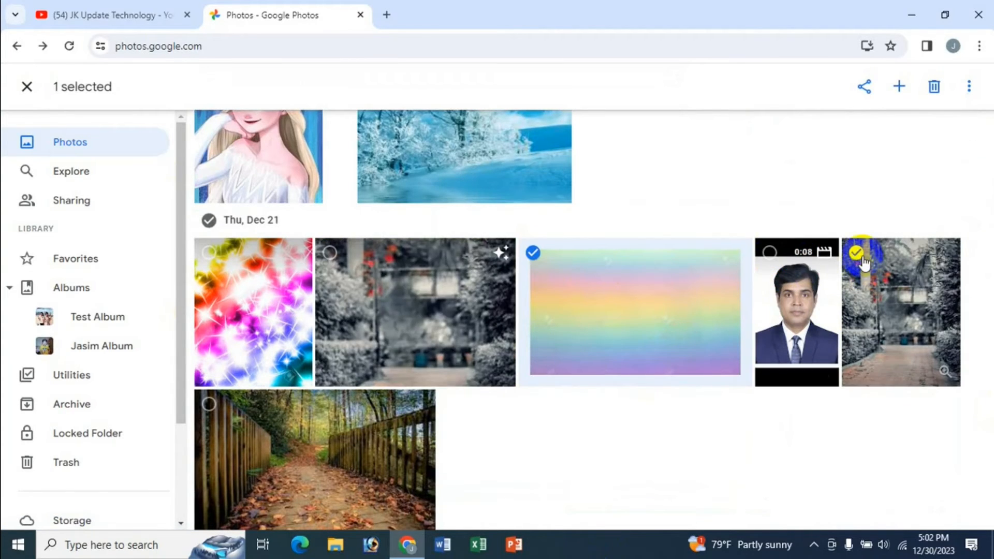
pyautogui.click(856, 252)
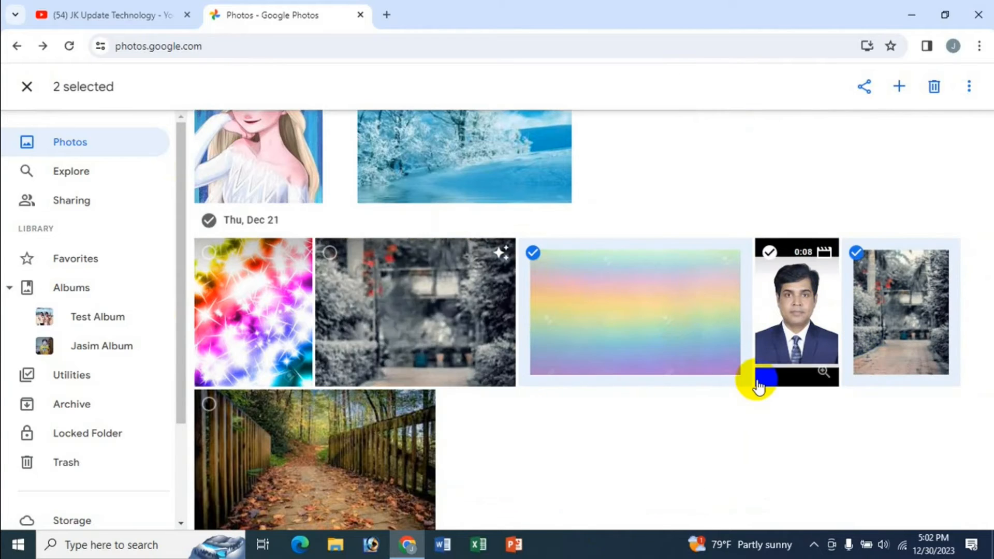
pyautogui.scroll(-7, 756, 381)
pyautogui.scroll(-5, 757, 381)
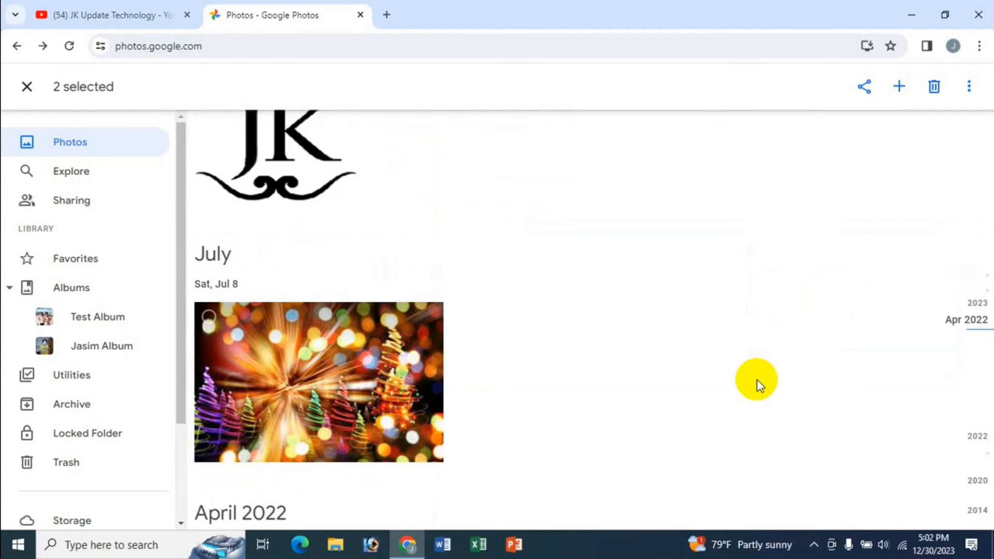
pyautogui.click(210, 319)
pyautogui.scroll(-5, 523, 329)
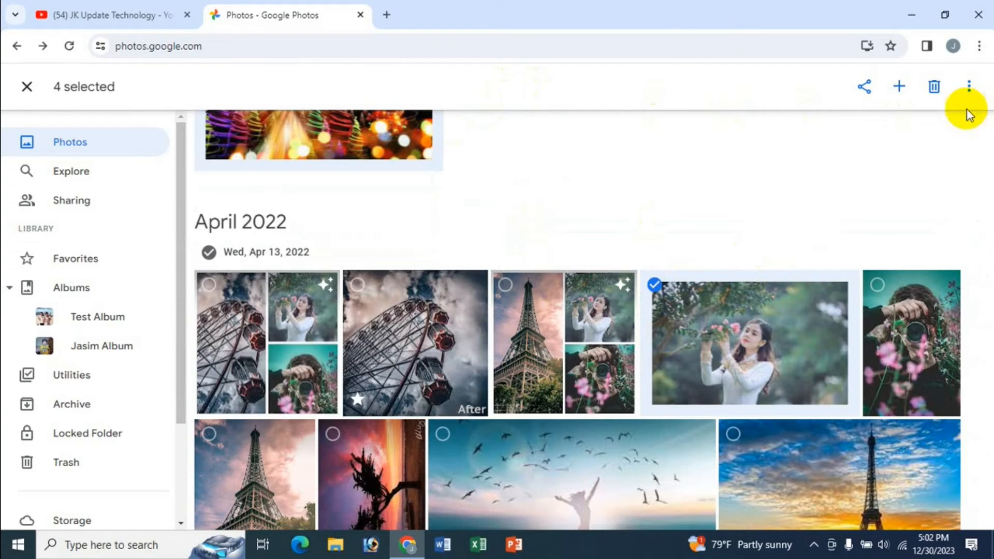
# Step: Download the four selected photos and show the downloaded Photos-001.zip in its folder, with the window maximized
pyautogui.click(969, 93)
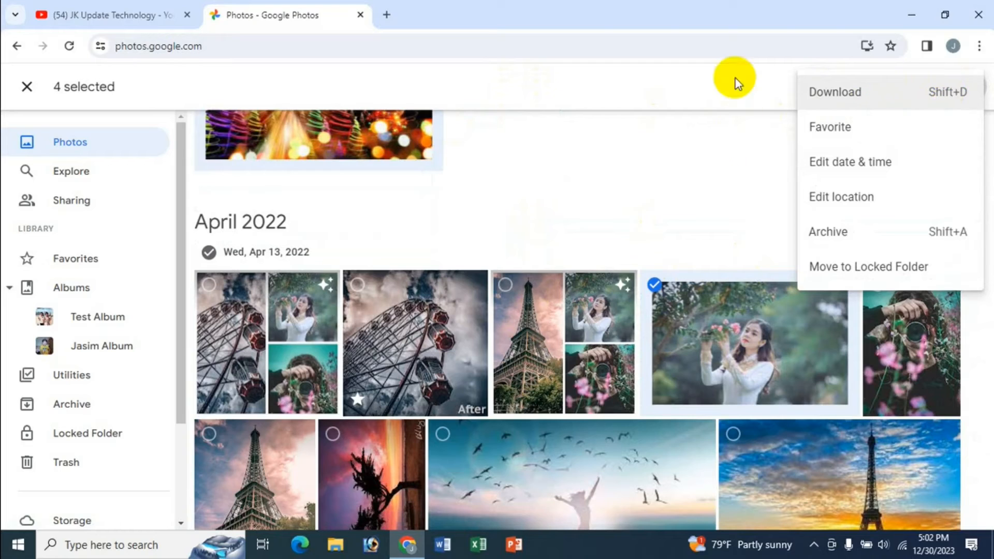
pyautogui.click(832, 95)
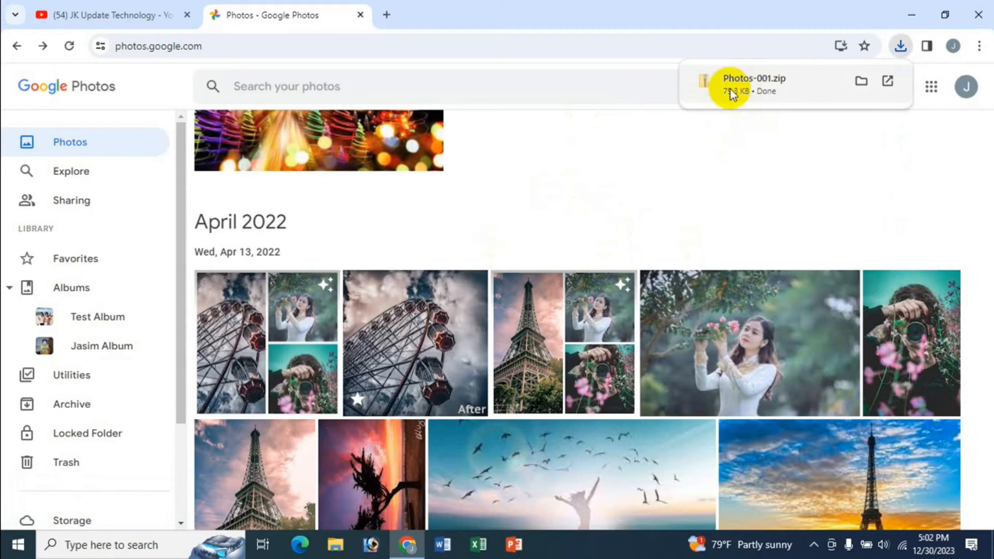
pyautogui.moveTo(774, 79)
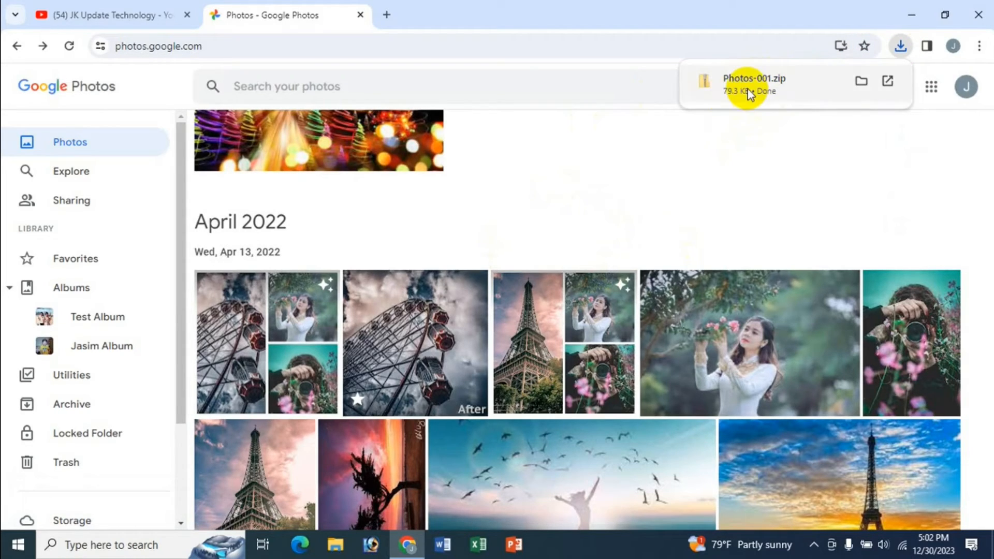
pyautogui.click(862, 81)
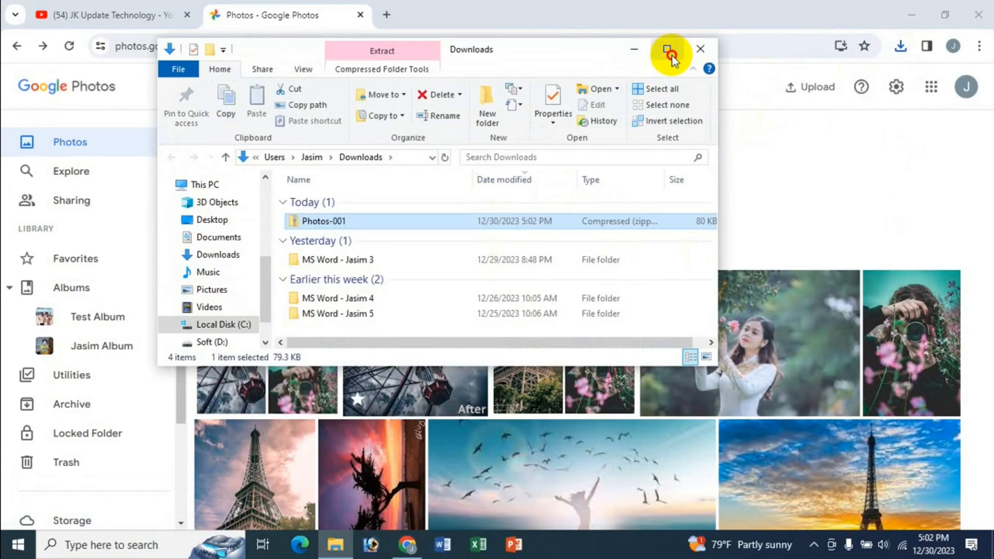
pyautogui.click(669, 51)
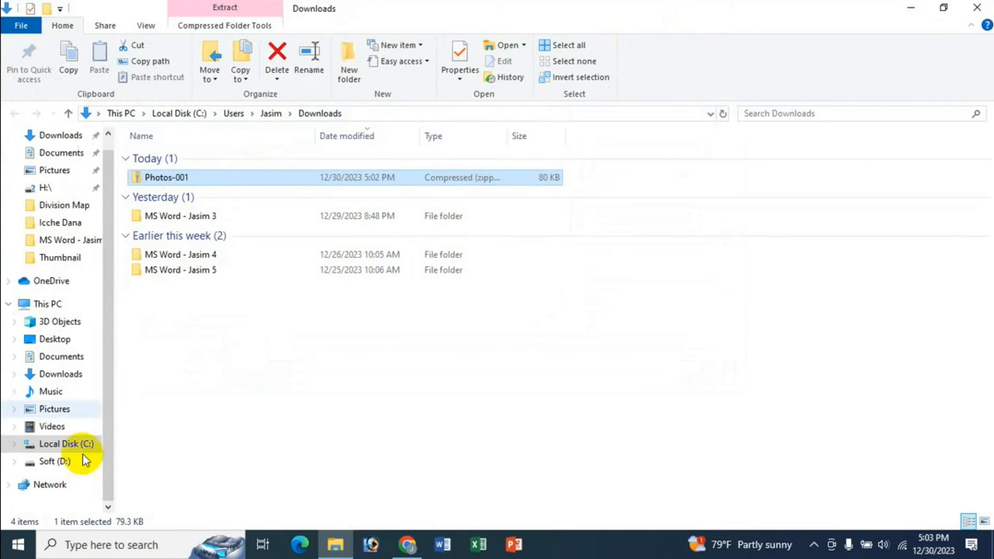
# Step: Extract the Photos-001 archive to its own folder in Downloads and open the extracted folder
pyautogui.click(61, 374)
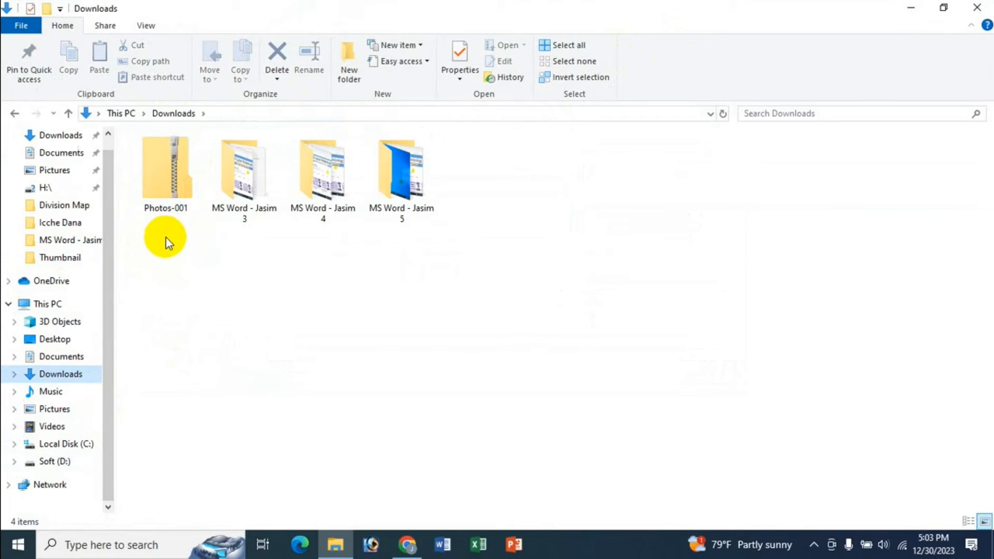
pyautogui.click(168, 201)
pyautogui.rightClick(169, 201)
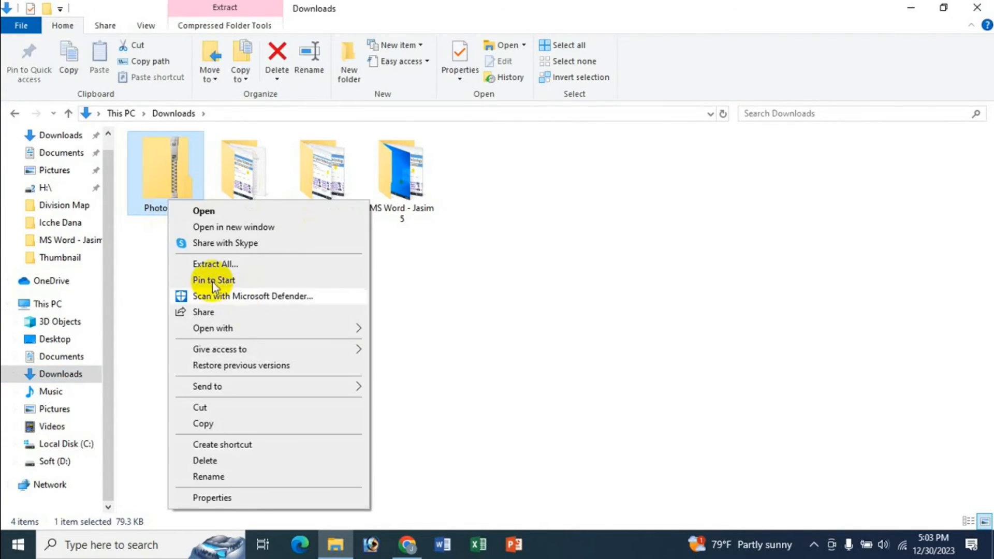
pyautogui.click(234, 264)
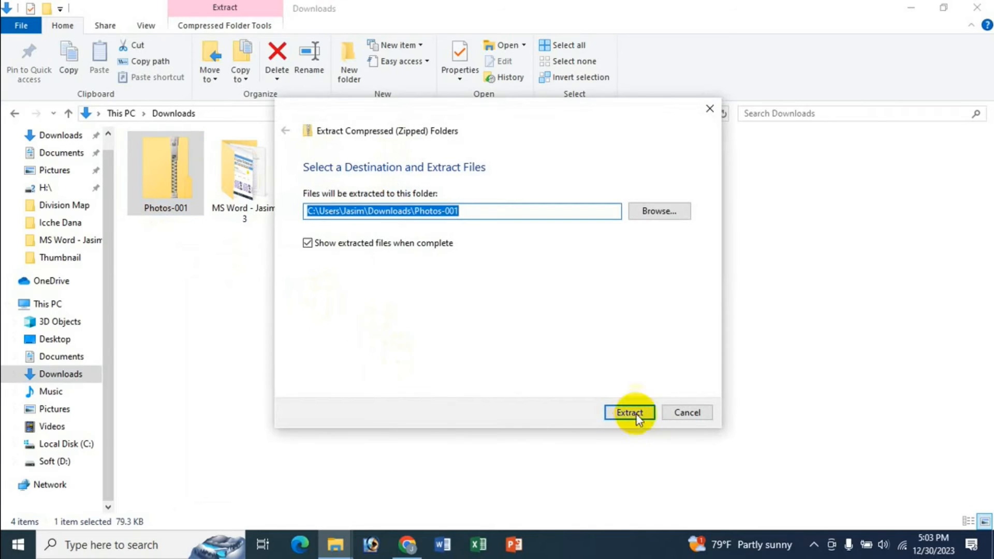
pyautogui.click(629, 412)
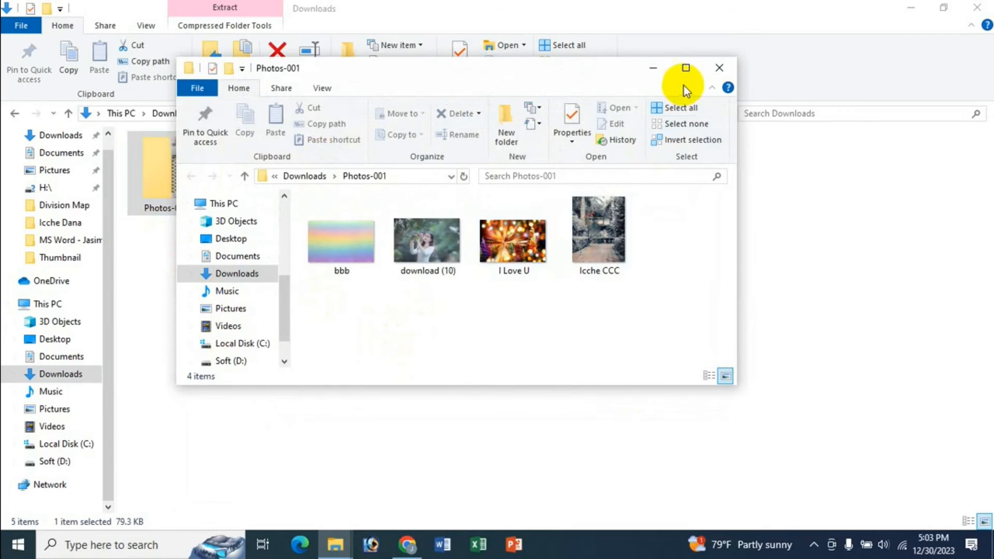
pyautogui.click(719, 77)
pyautogui.click(237, 271)
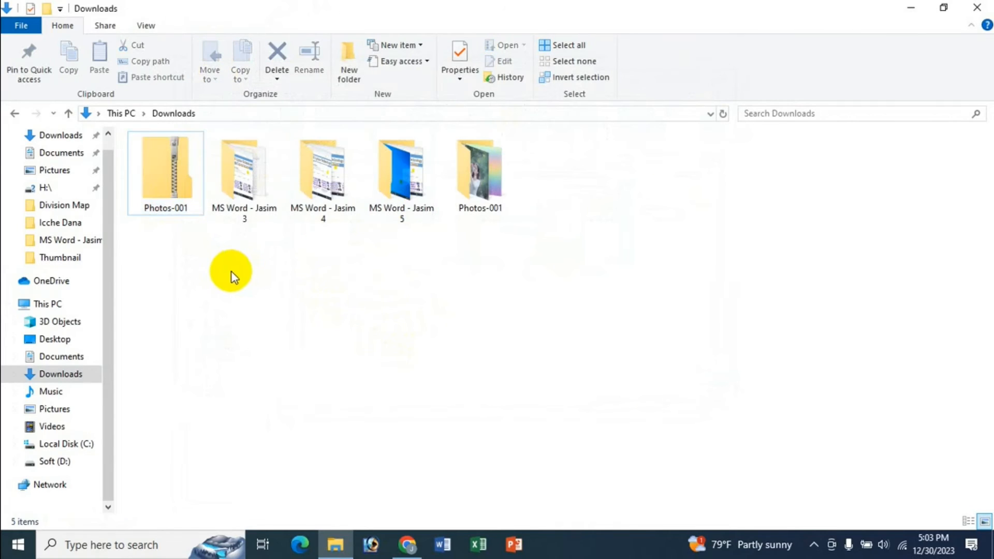
pyautogui.doubleClick(490, 208)
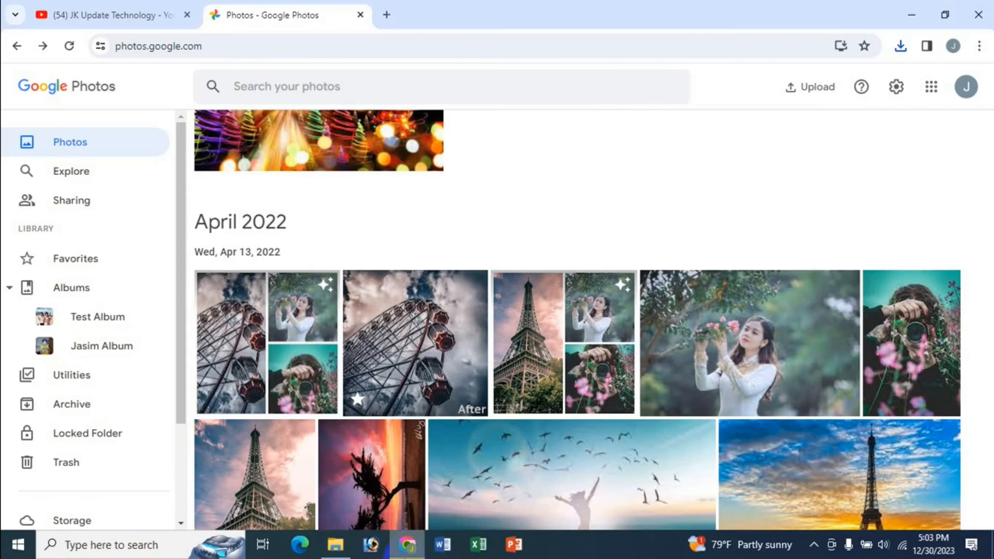
# Step: Switch back to Google Photos in Chrome and select all photos dated Wed, Apr 13, 2022
pyautogui.click(408, 545)
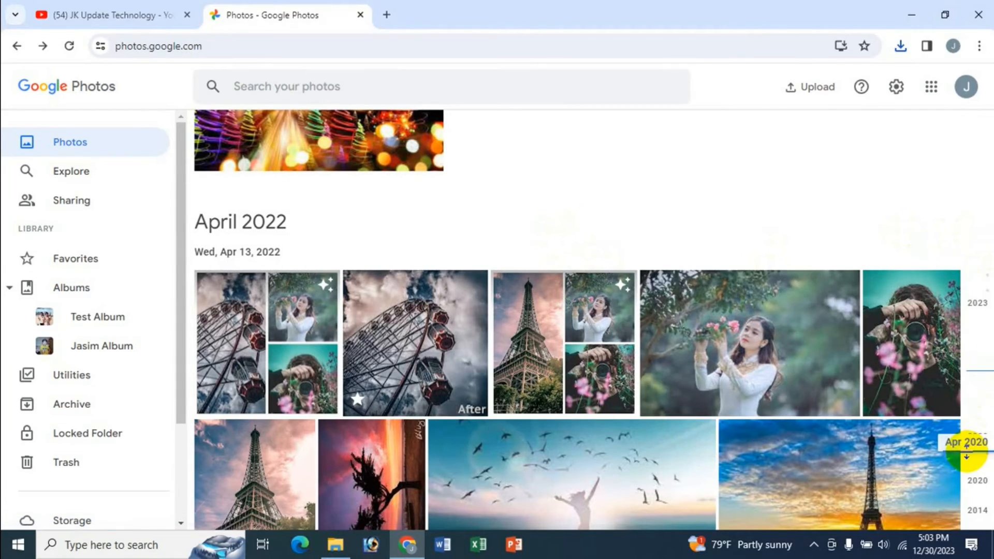
pyautogui.scroll(-5, 969, 446)
pyautogui.scroll(9, 970, 445)
pyautogui.scroll(3, 875, 411)
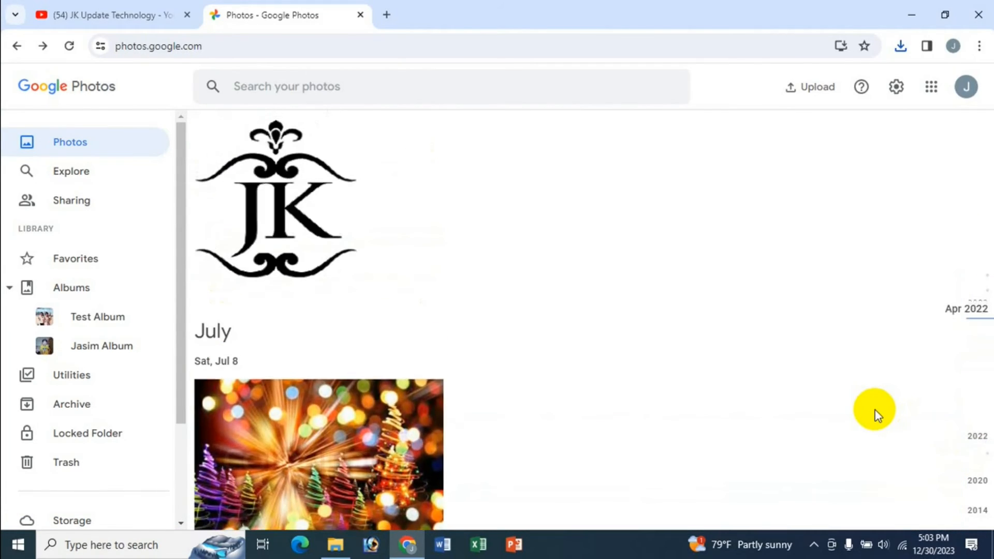
pyautogui.scroll(-3, 875, 412)
pyautogui.scroll(-3, 871, 406)
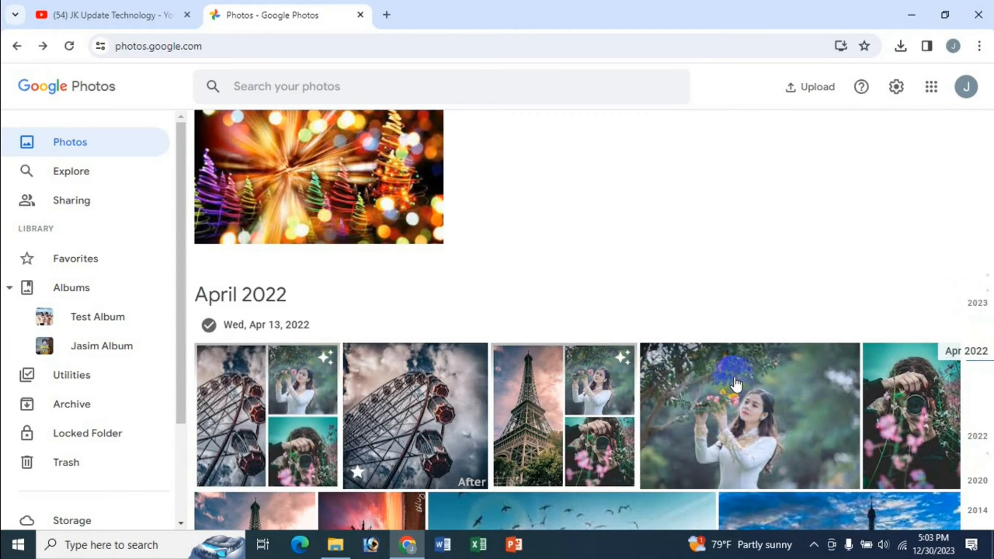
pyautogui.scroll(-2, 512, 313)
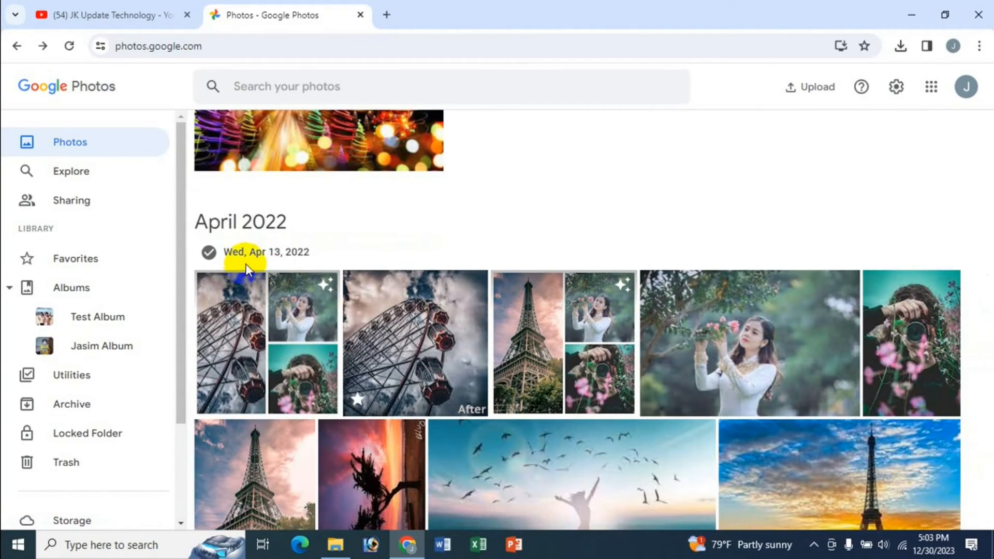
pyautogui.click(210, 253)
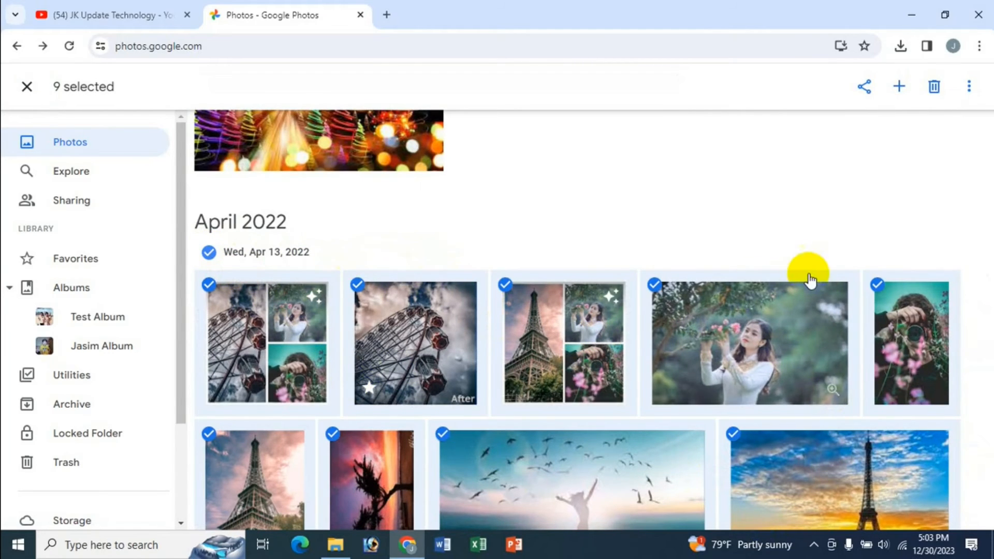
# Step: Add the family photo dated Fri, Nov 8, 2019 to the selection
pyautogui.scroll(-2, 809, 275)
pyautogui.scroll(-4, 548, 295)
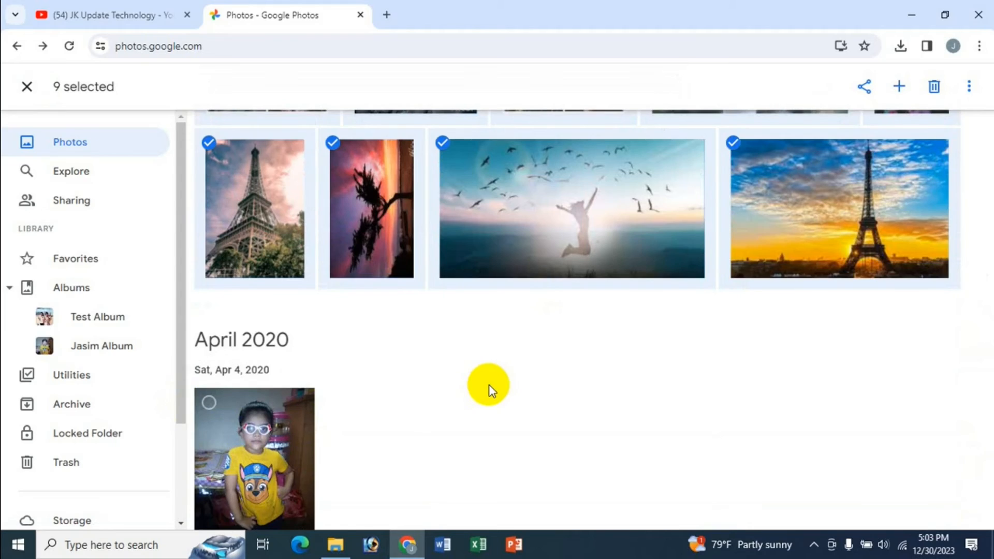
pyautogui.scroll(3, 488, 389)
pyautogui.scroll(-15, 489, 391)
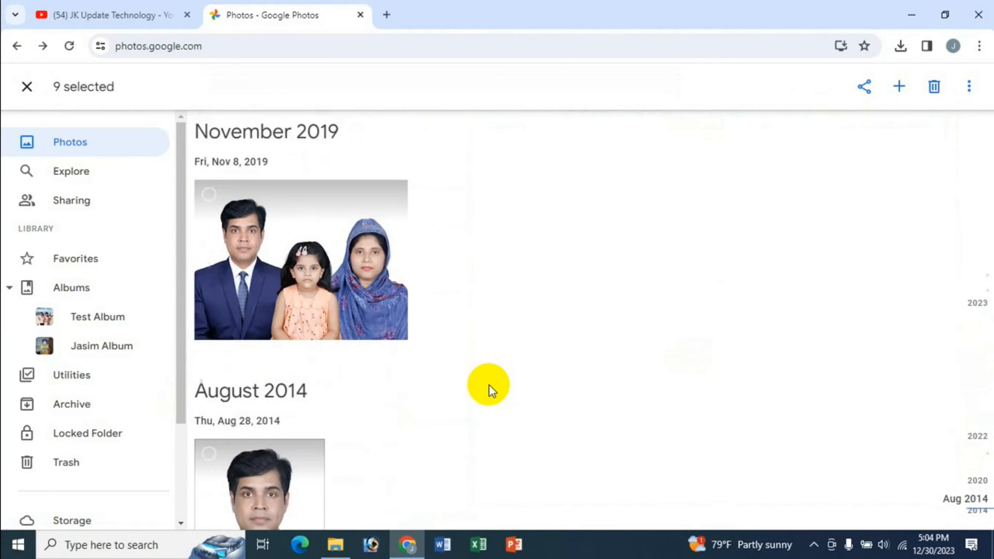
pyautogui.scroll(3, 489, 389)
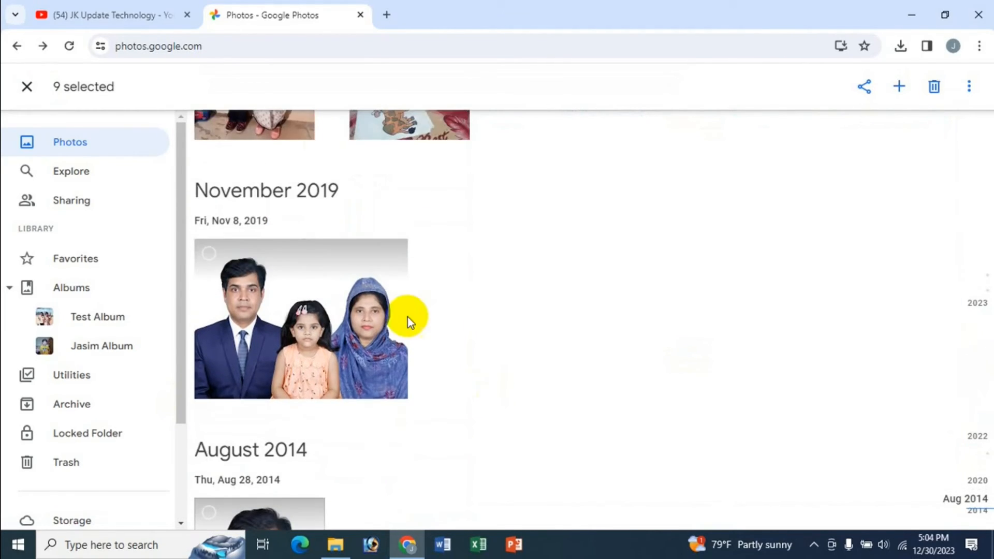
pyautogui.click(209, 253)
# Step: Add every item dated Thu, Dec 21 to the selection
pyautogui.scroll(4, 505, 299)
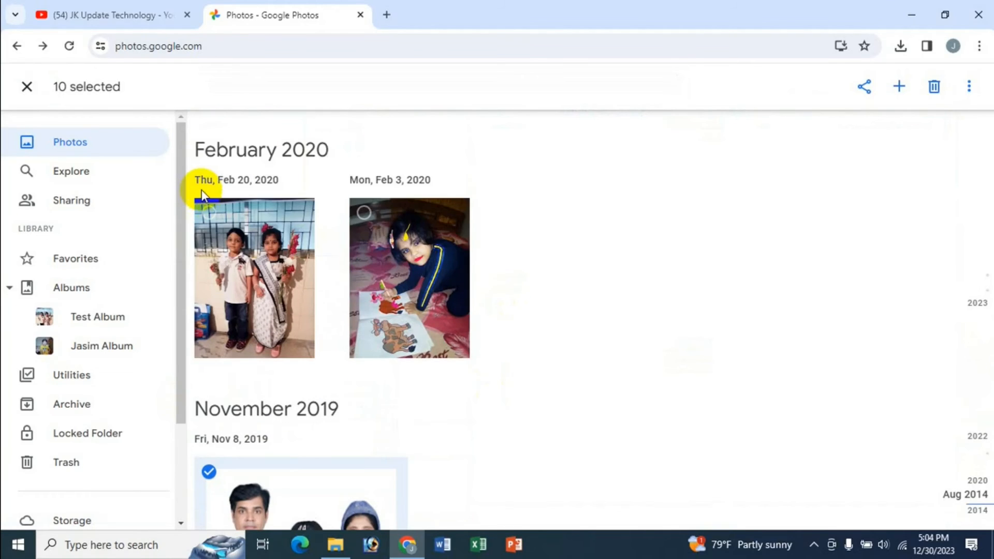
pyautogui.scroll(1, 311, 218)
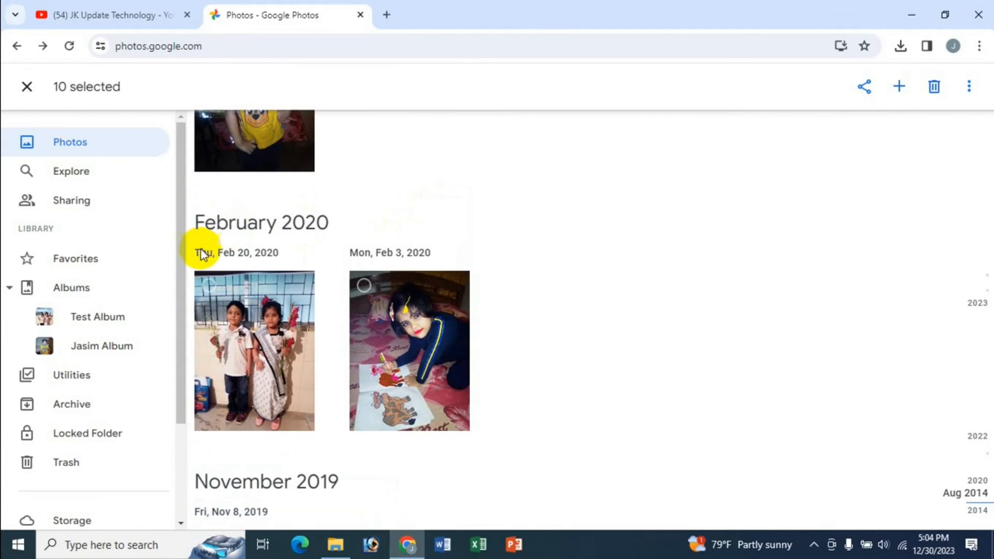
pyautogui.scroll(10, 586, 247)
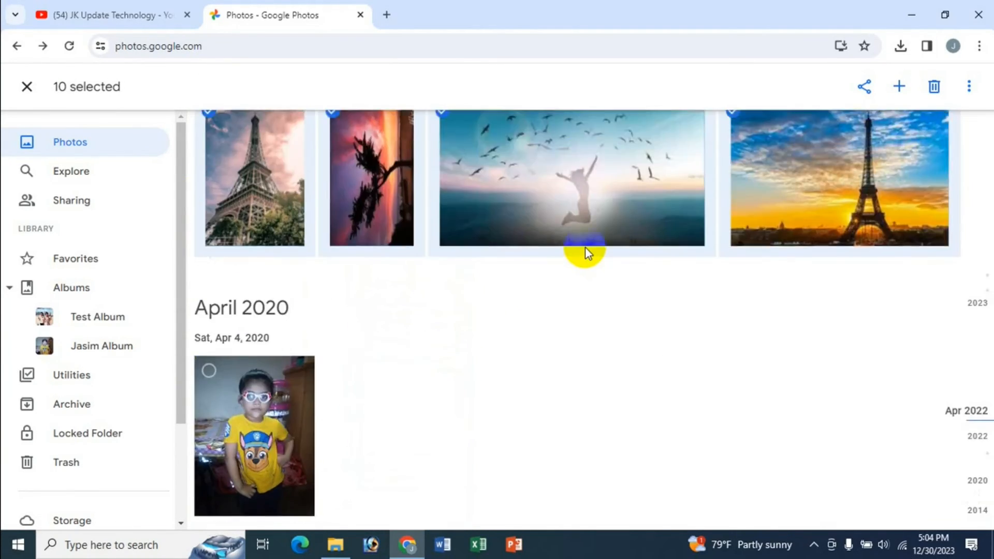
pyautogui.scroll(10, 585, 247)
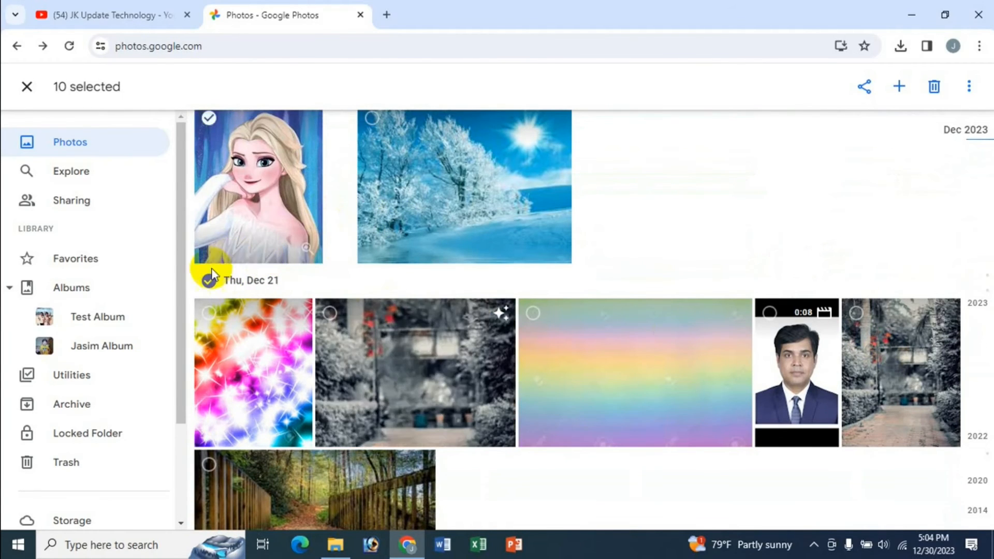
pyautogui.click(206, 281)
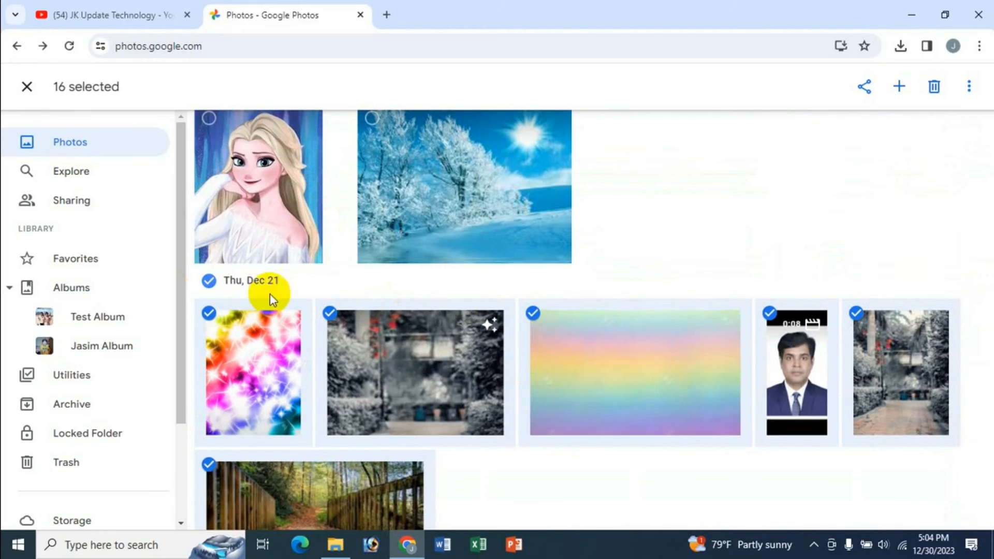
# Step: Check the selected April 2022 photos and download all selected items
pyautogui.scroll(-10, 698, 407)
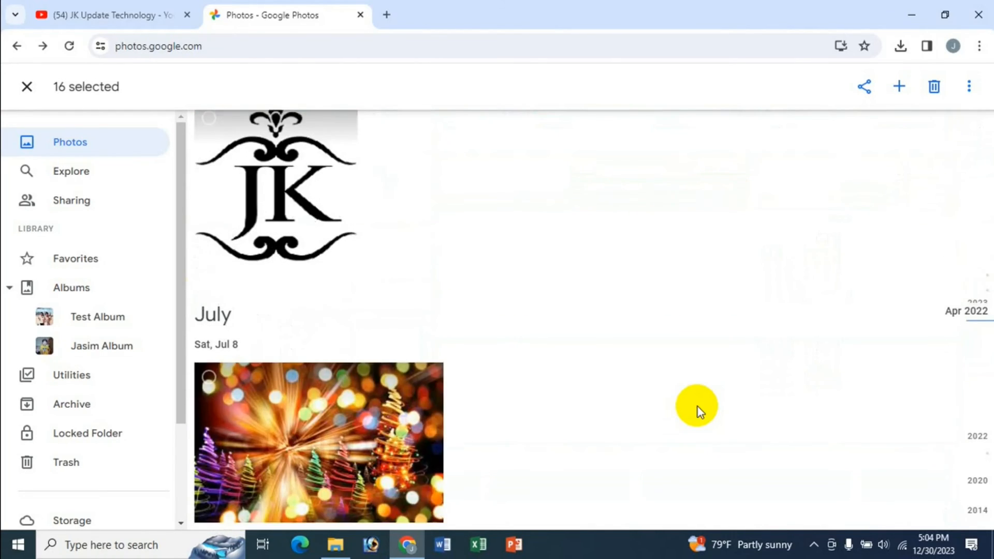
pyautogui.scroll(-3, 697, 405)
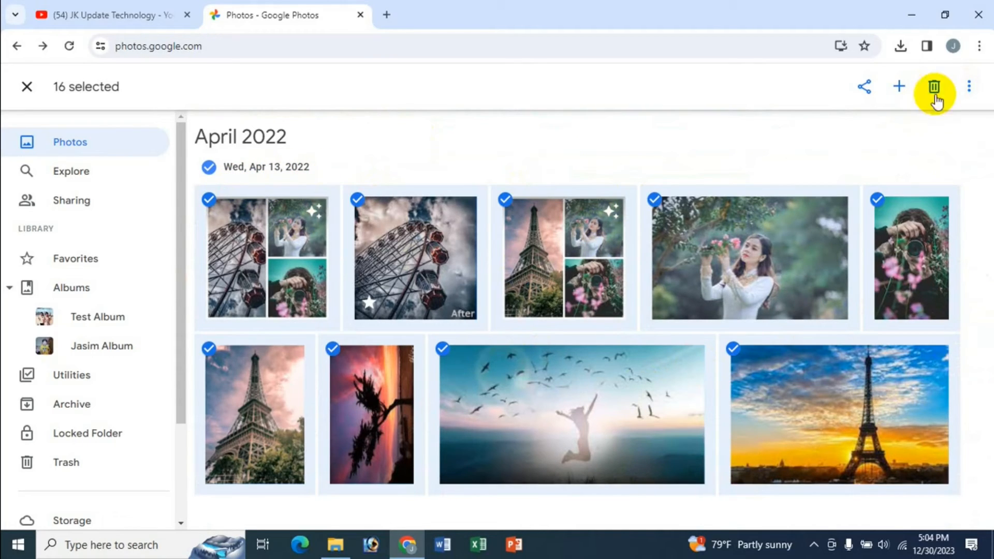
pyautogui.click(968, 87)
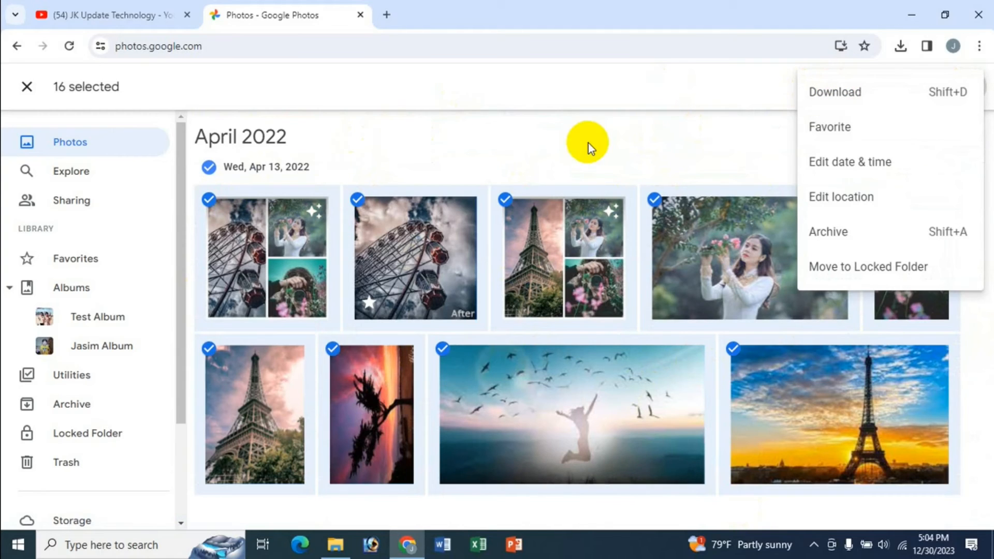
pyautogui.click(577, 98)
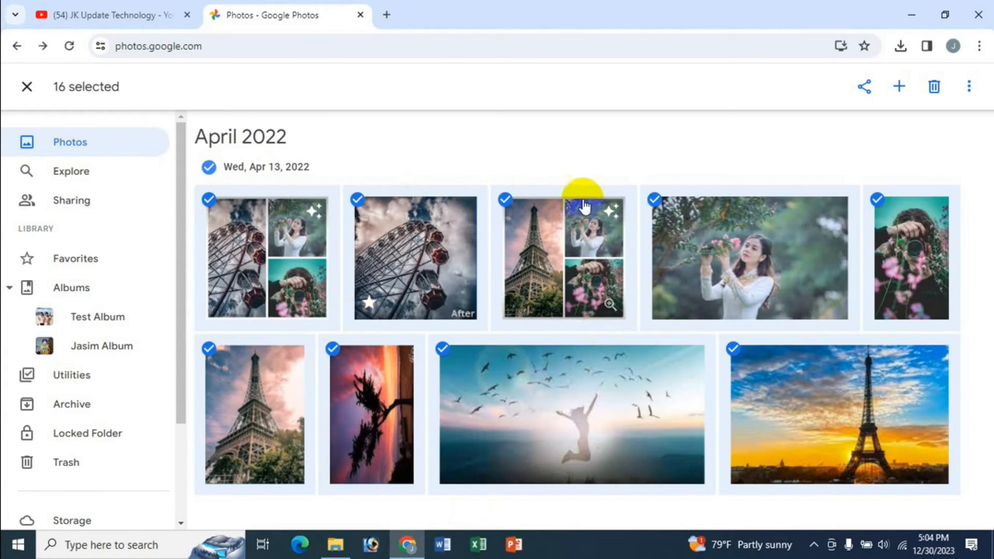
pyautogui.click(970, 102)
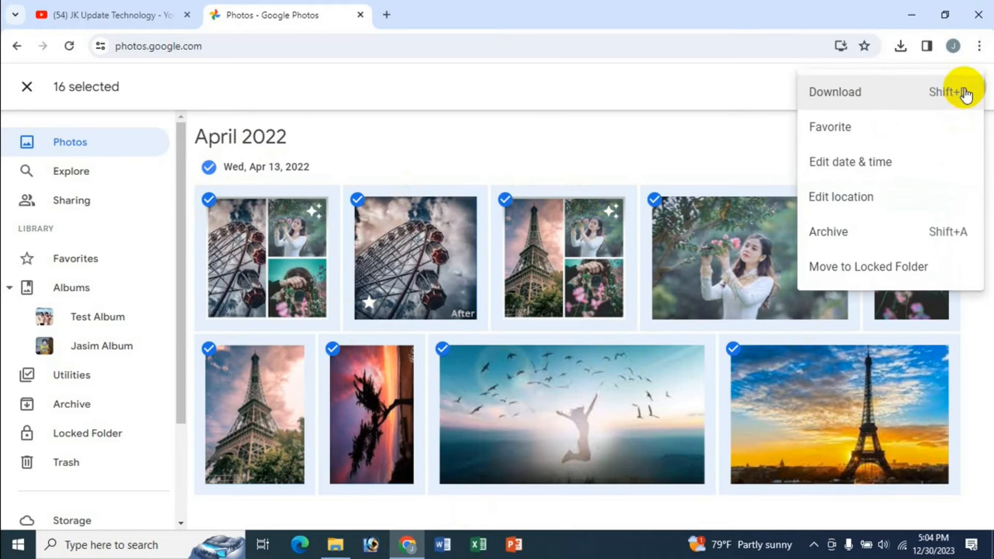
pyautogui.click(837, 99)
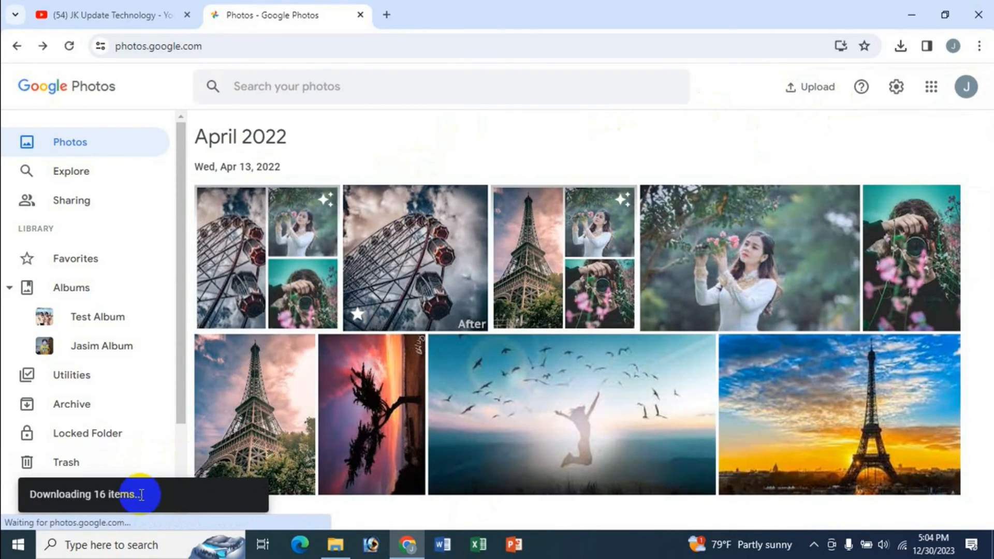
# Step: Open the full download history and show Photos-001 (1).zip in its folder, with the window maximized
pyautogui.click(902, 51)
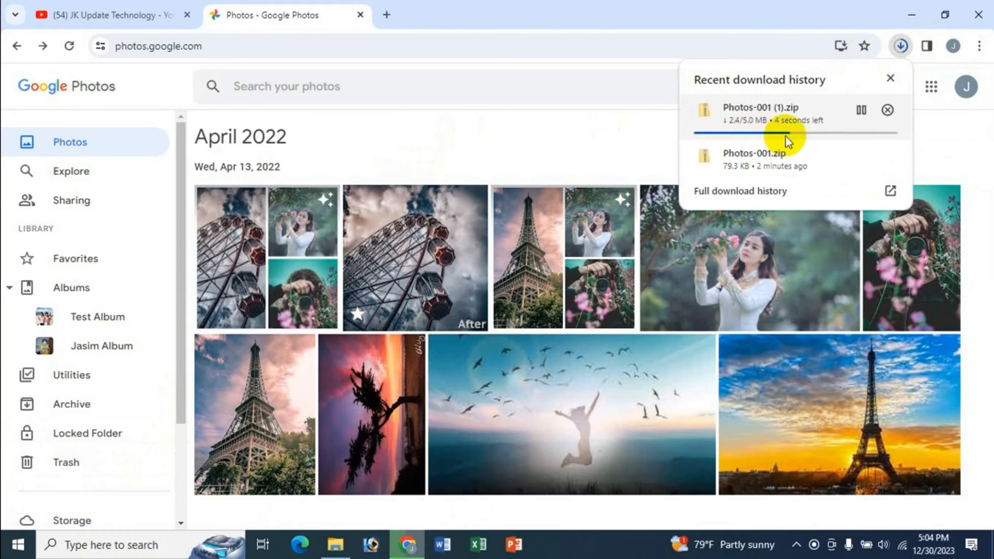
pyautogui.click(759, 192)
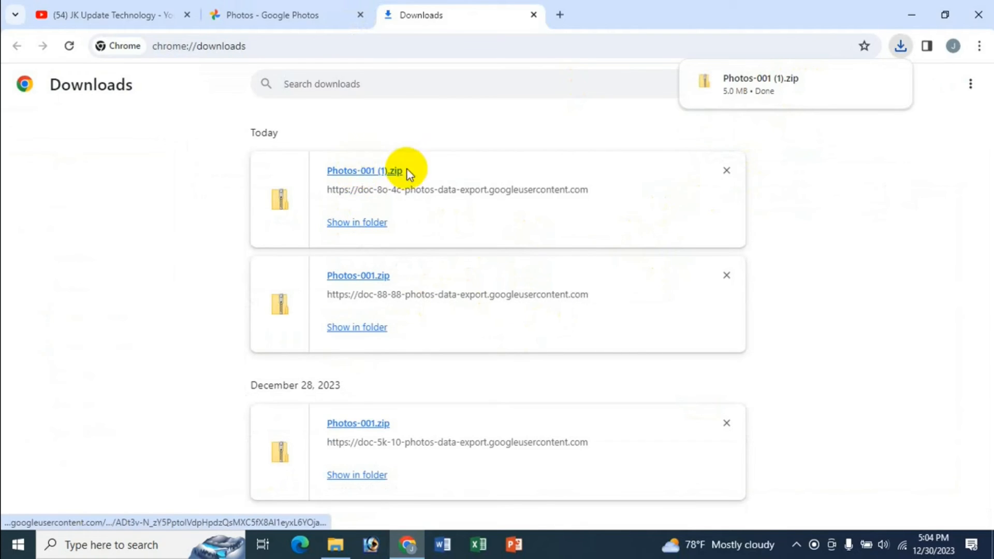
pyautogui.click(361, 223)
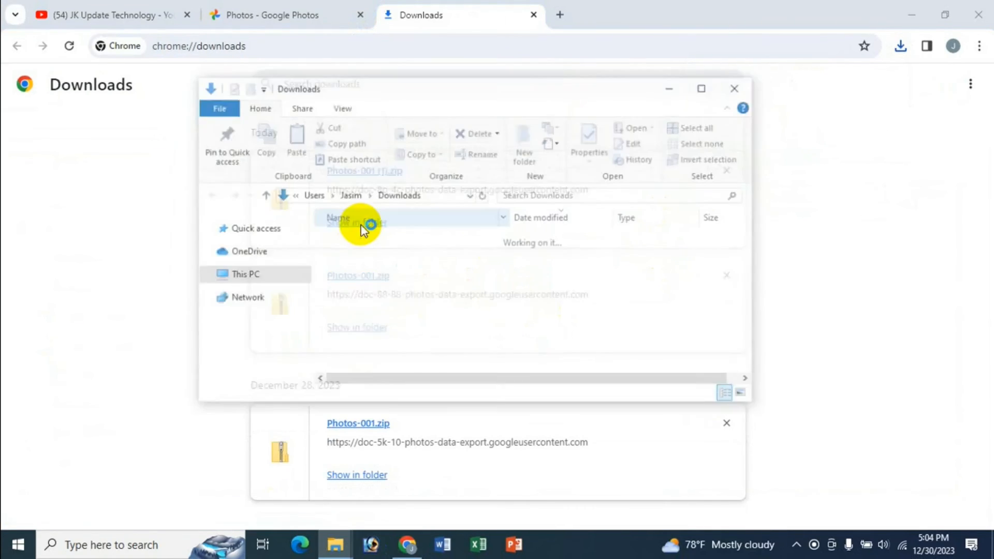
pyautogui.click(703, 87)
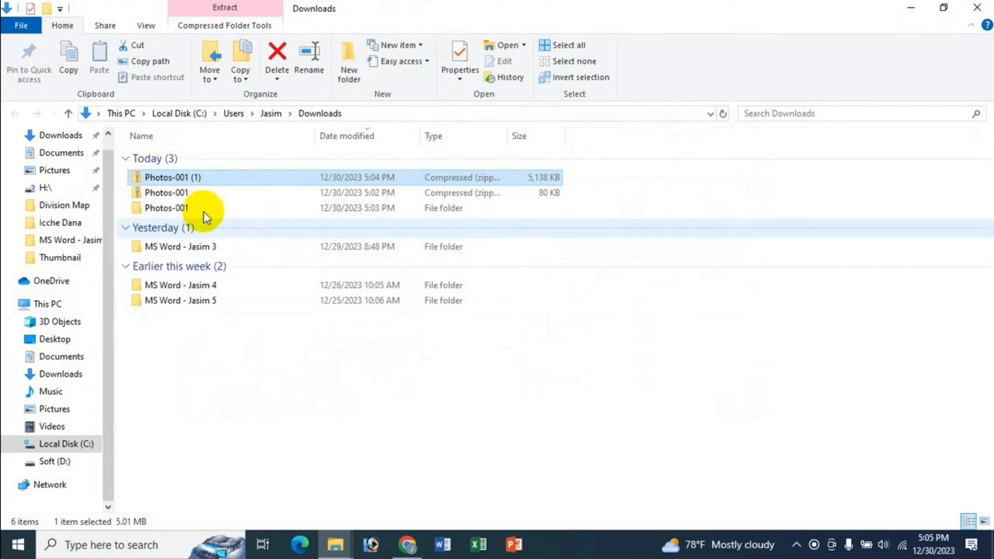
# Step: Extract the Photos-001 (1) archive to its own folder in Downloads and open the extracted folder
pyautogui.click(67, 374)
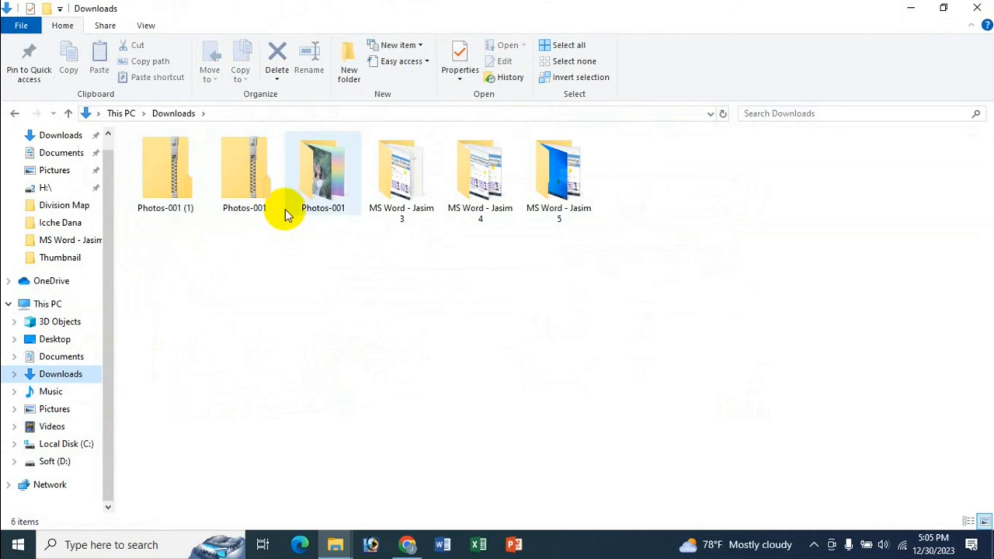
pyautogui.click(164, 206)
pyautogui.rightClick(164, 206)
pyautogui.click(254, 270)
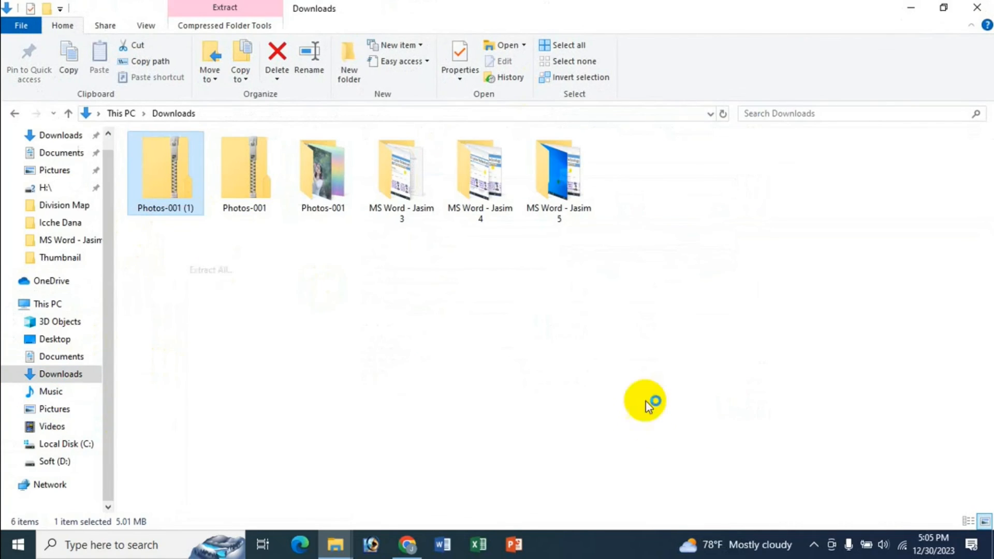
pyautogui.click(629, 412)
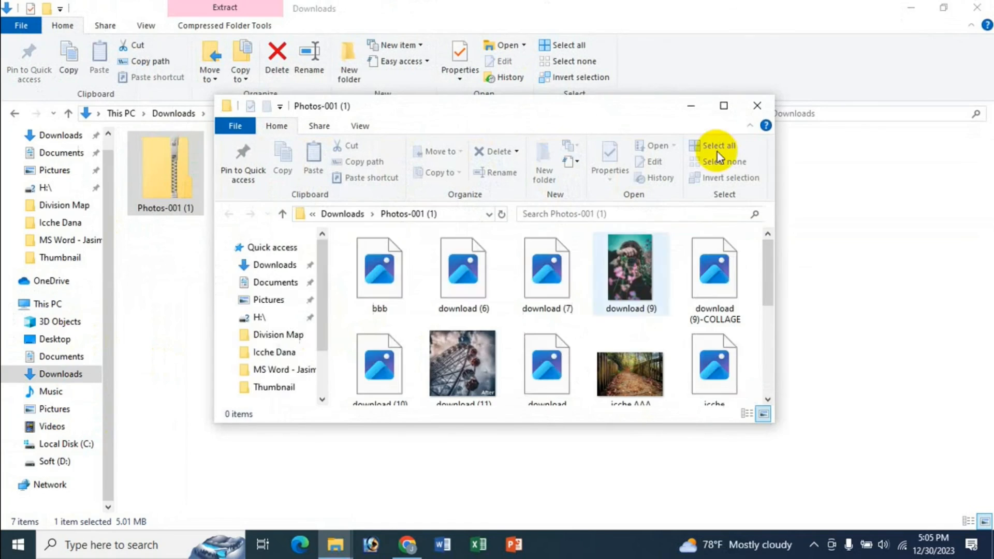
pyautogui.click(757, 107)
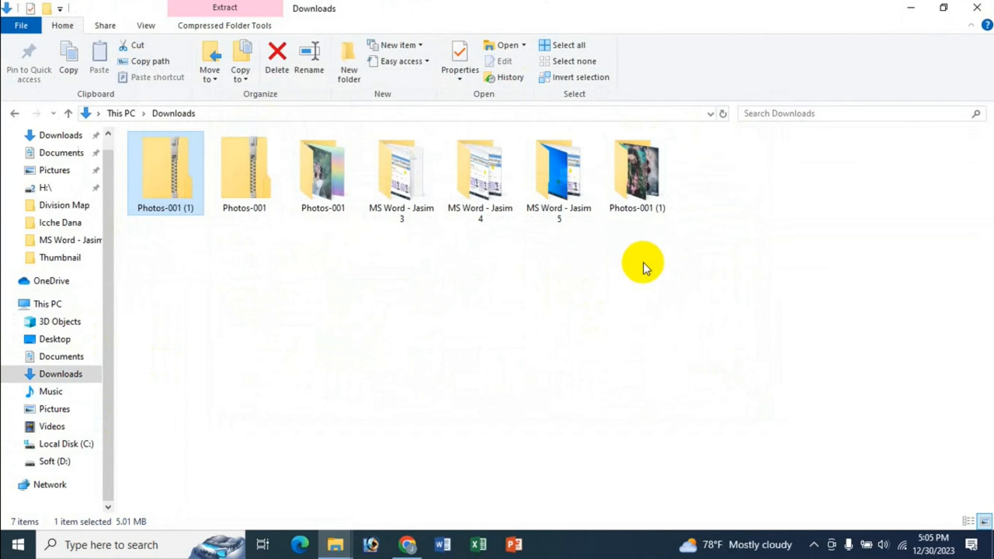
pyautogui.doubleClick(648, 201)
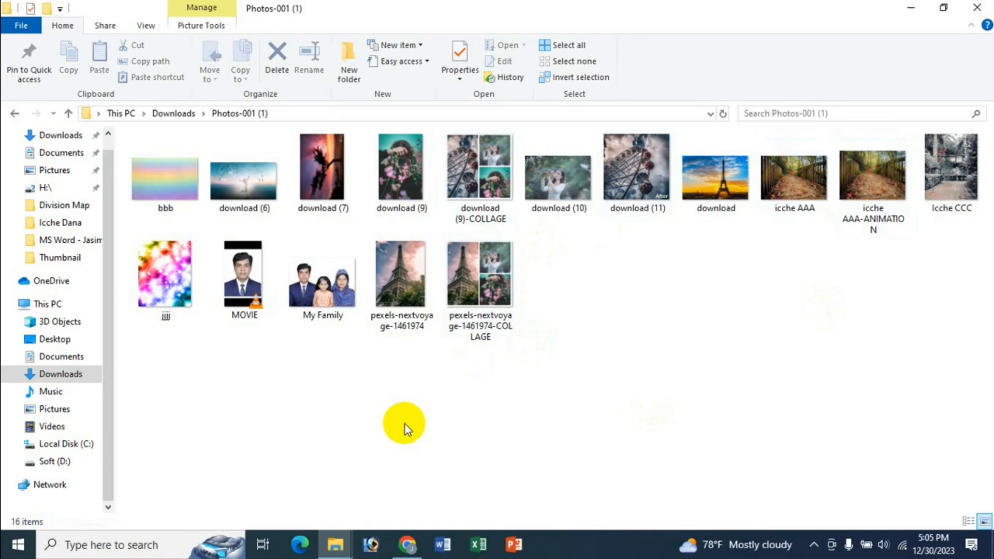
# Step: Switch to Google Photos in Chrome to browse the library, and show the JK Update Technology YouTube channel page
pyautogui.click(408, 545)
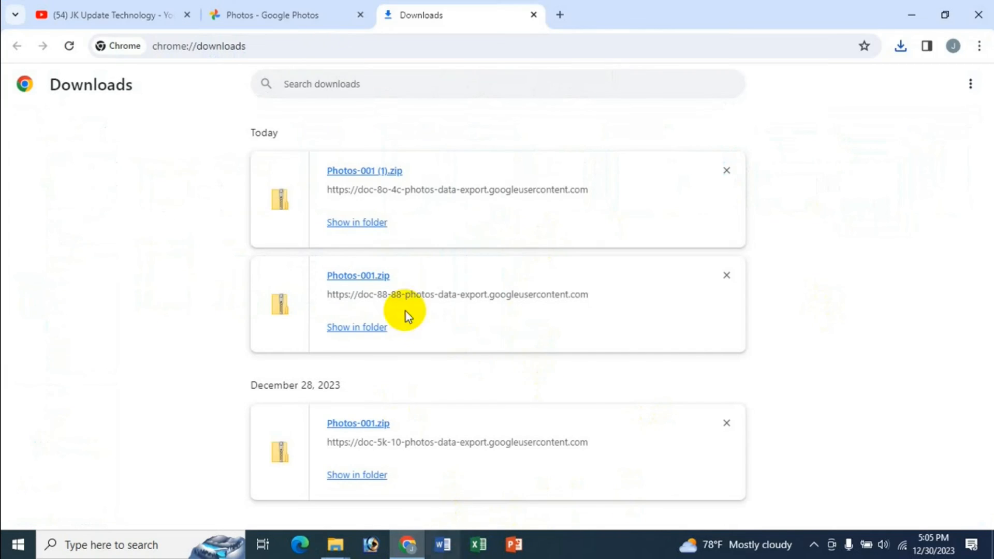
pyautogui.click(306, 9)
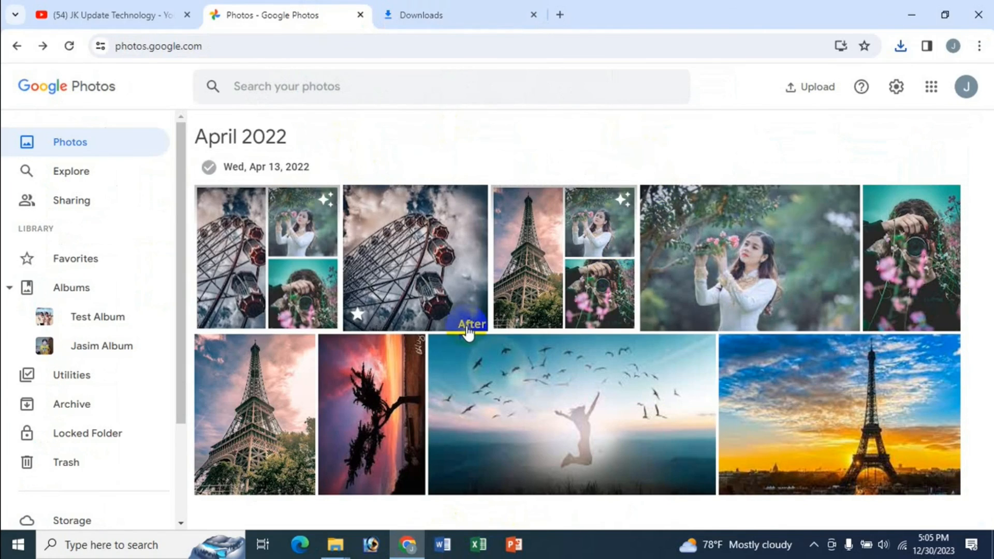
pyautogui.scroll(-10, 797, 318)
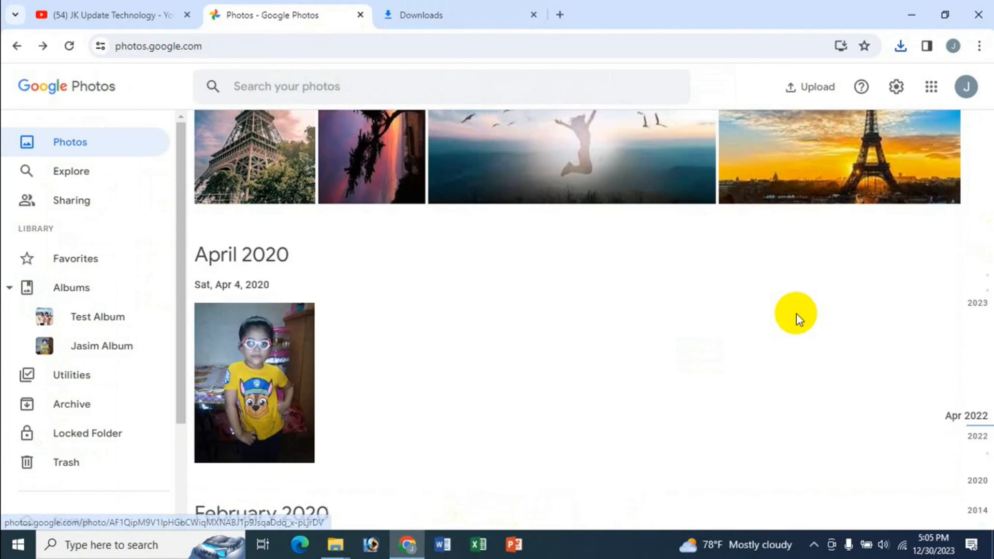
pyautogui.scroll(10, 798, 319)
pyautogui.scroll(6, 706, 291)
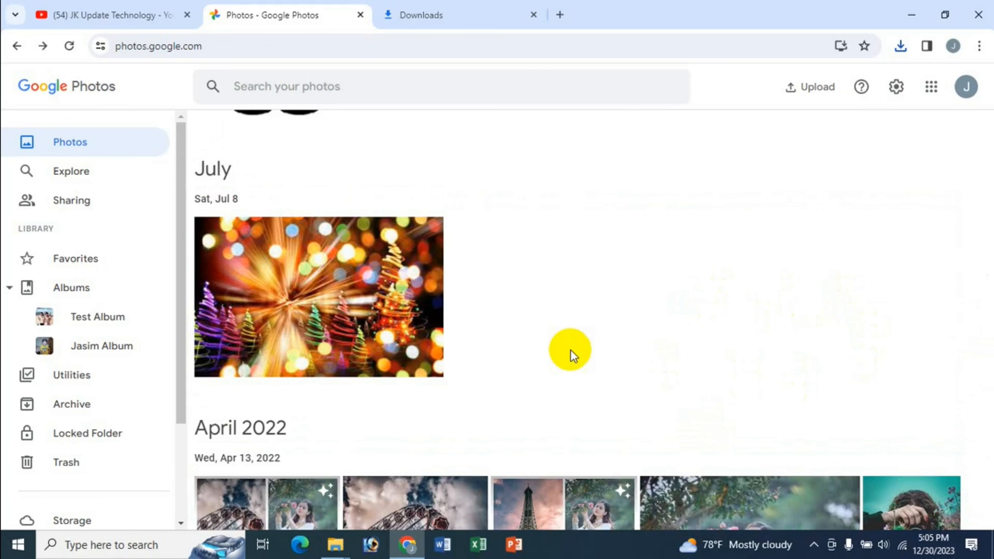
pyautogui.scroll(-4, 571, 352)
pyautogui.scroll(5, 571, 349)
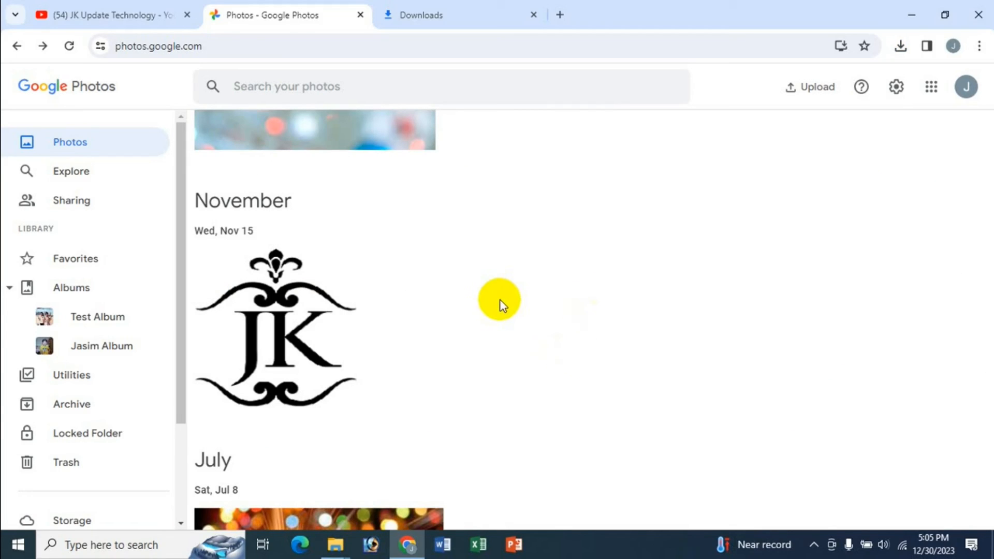
pyautogui.click(86, 13)
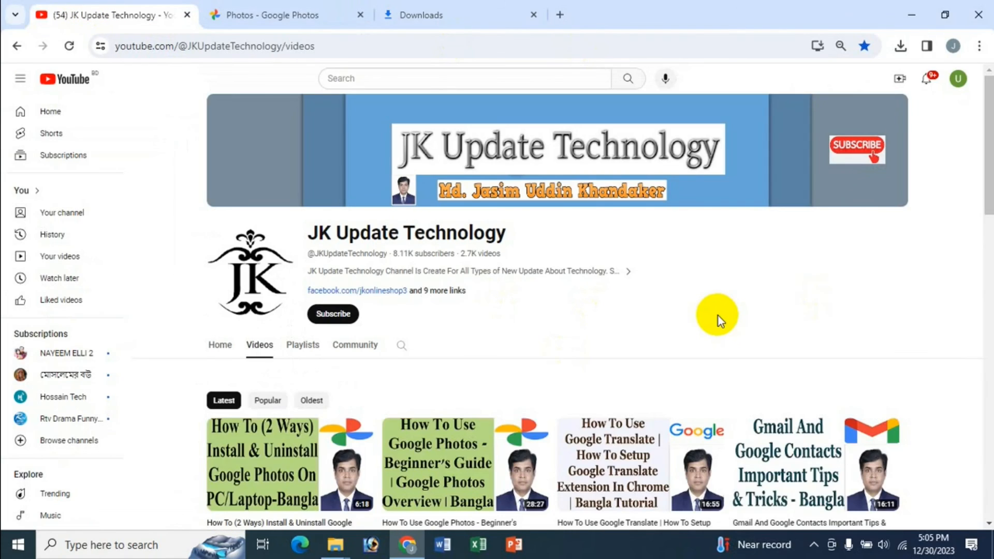